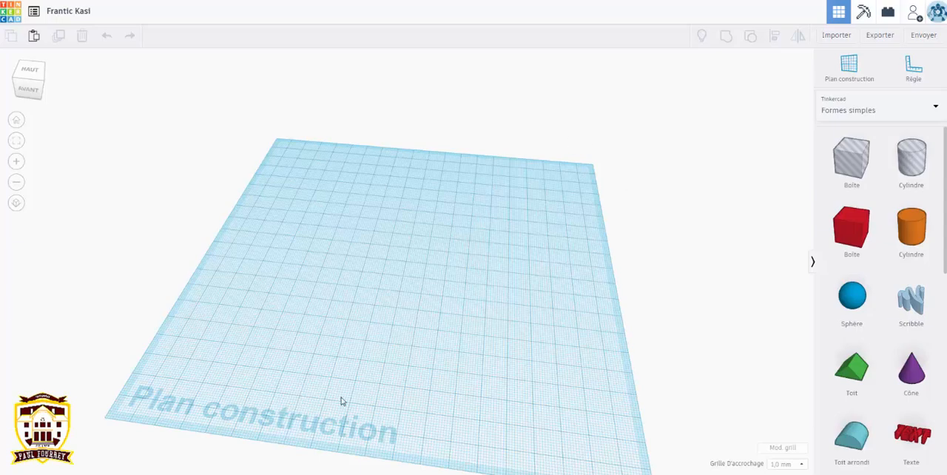
# Step: Place a half sphere near the middle of the workplane and set the snap grid to 2.0 mm
pyautogui.moveTo(387, 389)
pyautogui.mouseDown(button='right')
pyautogui.moveTo(410, 370)
pyautogui.moveTo(353, 380)
pyautogui.moveTo(382, 394)
pyautogui.mouseUp(button='right')
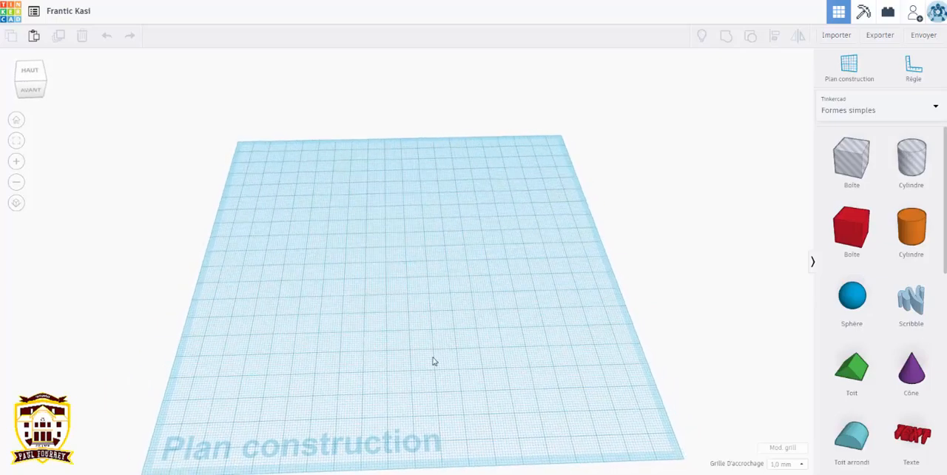
pyautogui.moveTo(507, 402); pyautogui.dragTo(503, 402, button='right')
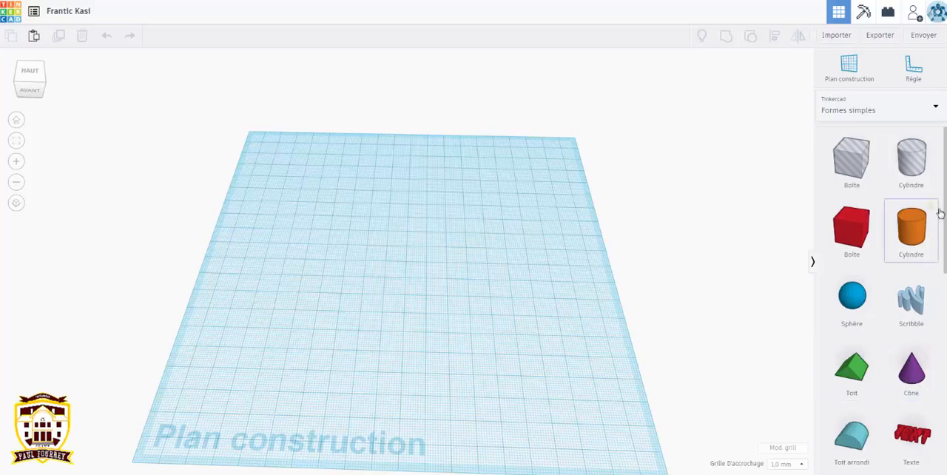
pyautogui.moveTo(945, 219); pyautogui.dragTo(945, 362)
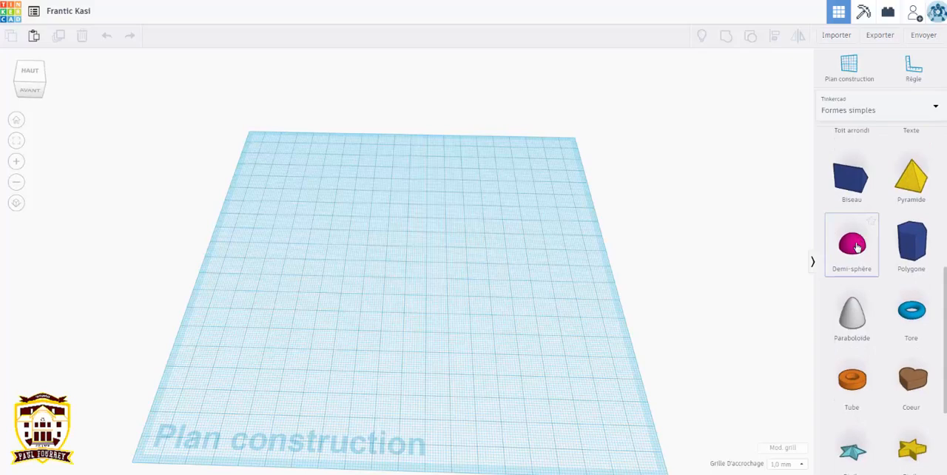
pyautogui.moveTo(856, 247); pyautogui.dragTo(384, 280)
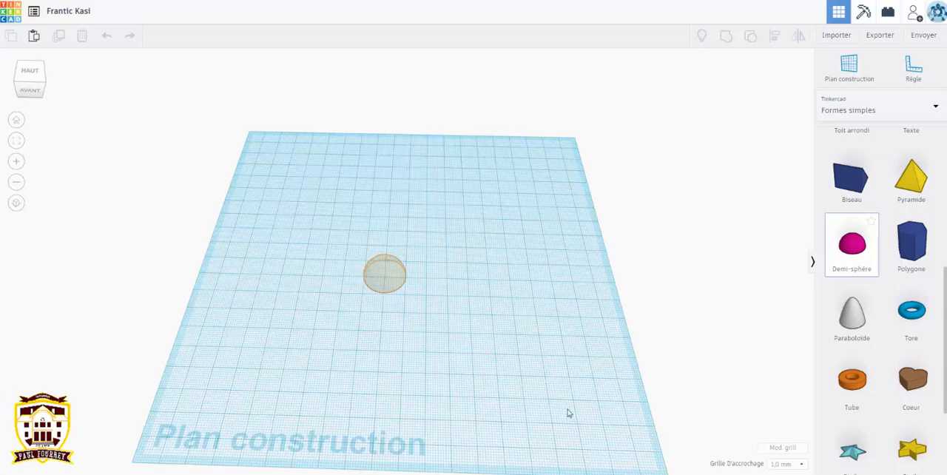
pyautogui.click(802, 464)
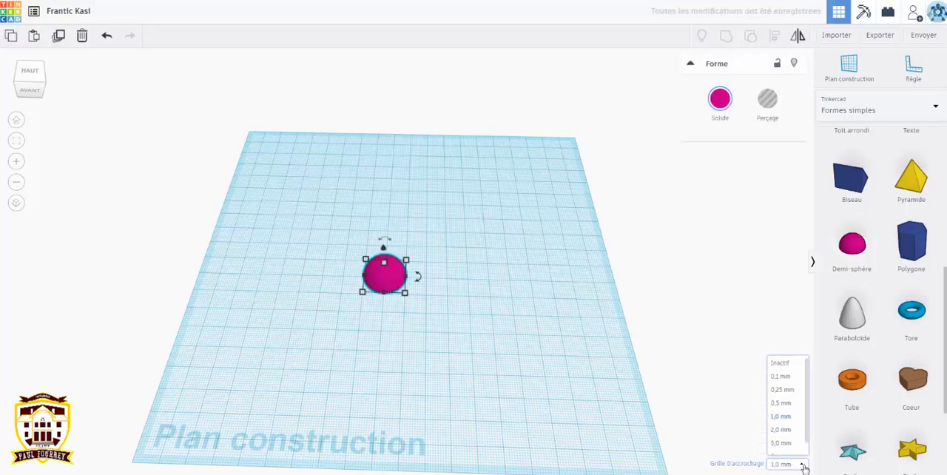
pyautogui.click(792, 431)
# Step: Turn the half sphere upside down, flat face up, and enlarge its base to 40 by 40 mm
pyautogui.moveTo(384, 276); pyautogui.dragTo(412, 288)
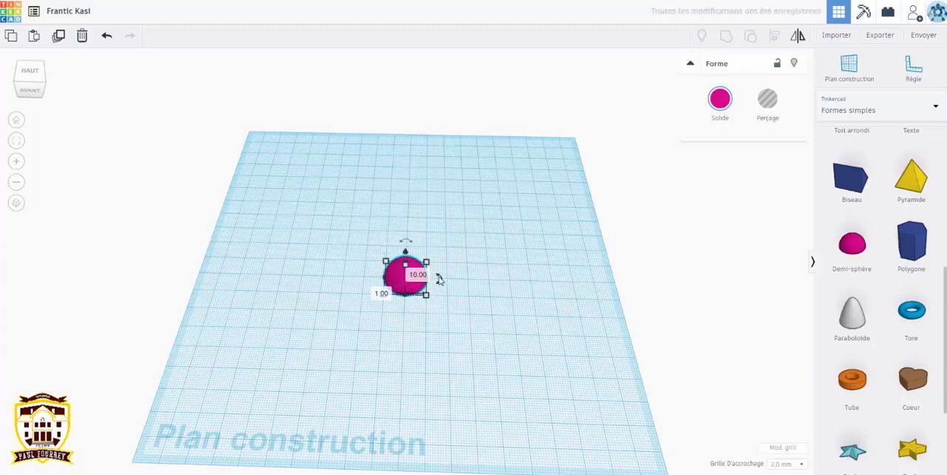
pyautogui.moveTo(410, 244)
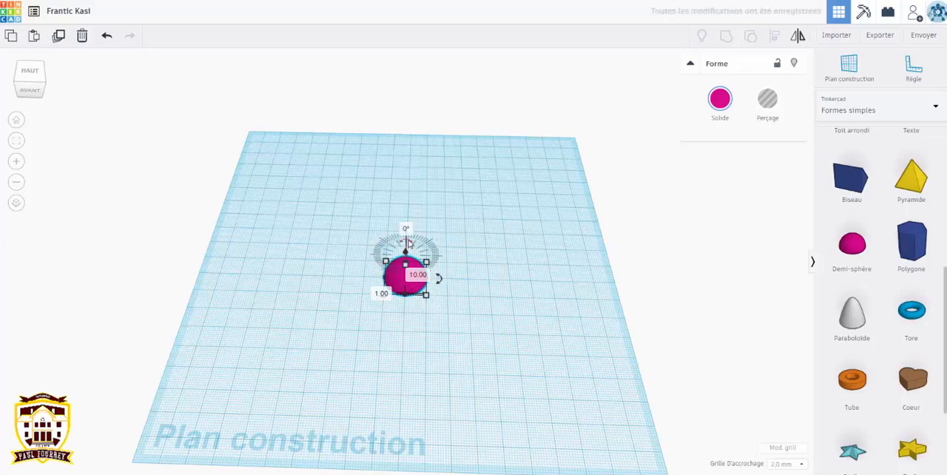
pyautogui.moveTo(409, 245); pyautogui.dragTo(426, 337)
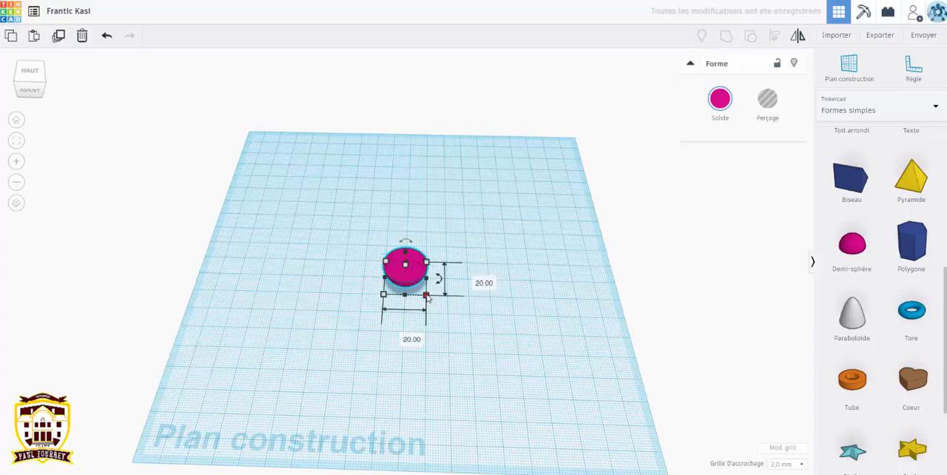
pyautogui.moveTo(427, 297); pyautogui.dragTo(473, 336)
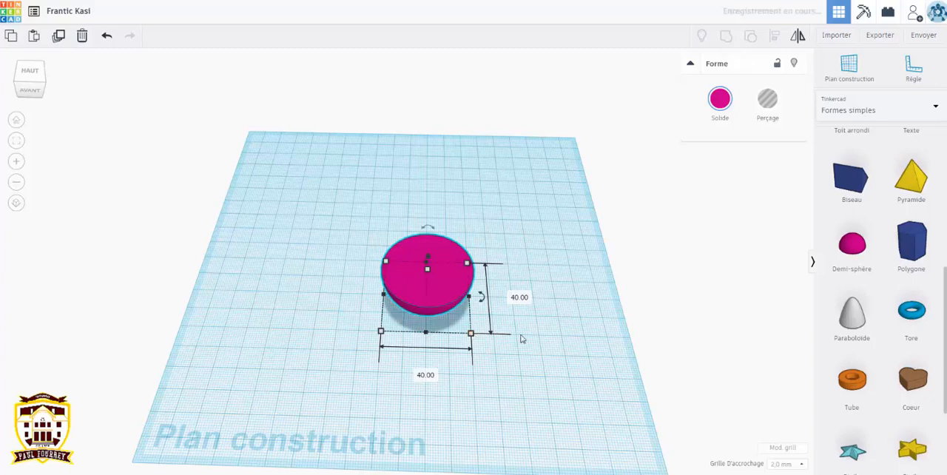
pyautogui.moveTo(439, 273)
pyautogui.mouseDown()
pyautogui.moveTo(437, 247)
pyautogui.moveTo(440, 268)
pyautogui.mouseUp()
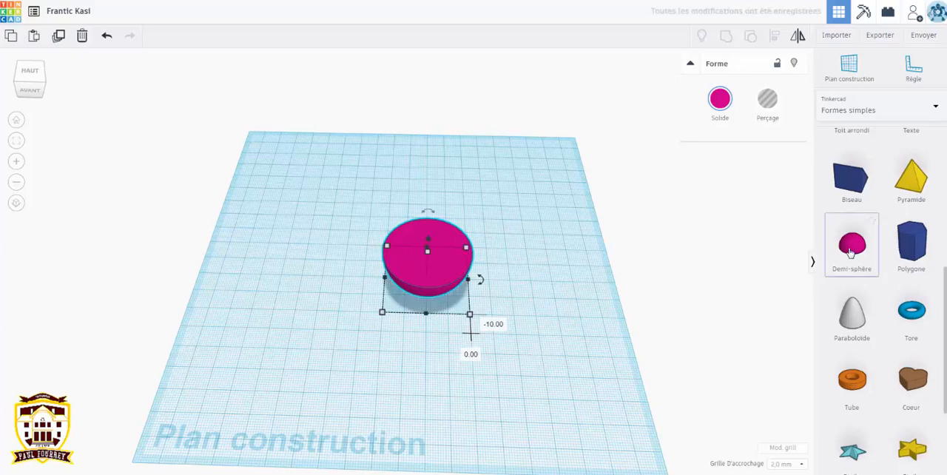
# Step: Place a second half sphere beside the large one and turn it upside down
pyautogui.click(539, 275)
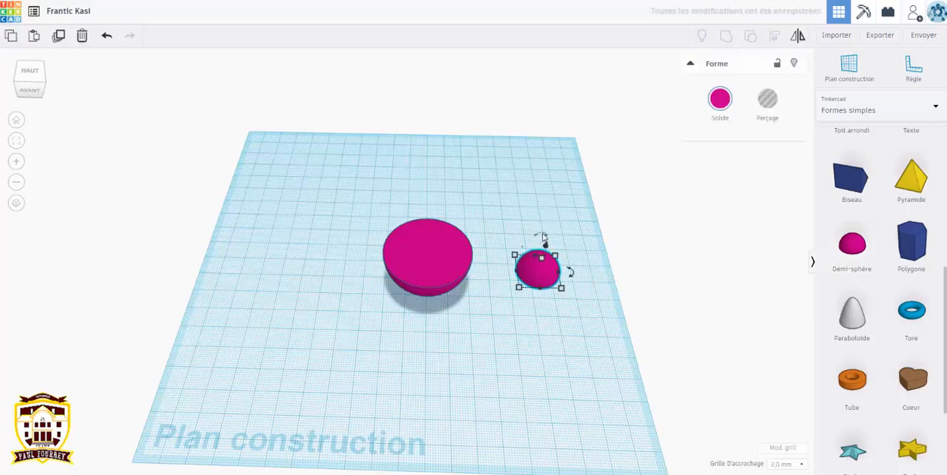
pyautogui.moveTo(544, 239); pyautogui.dragTo(531, 328)
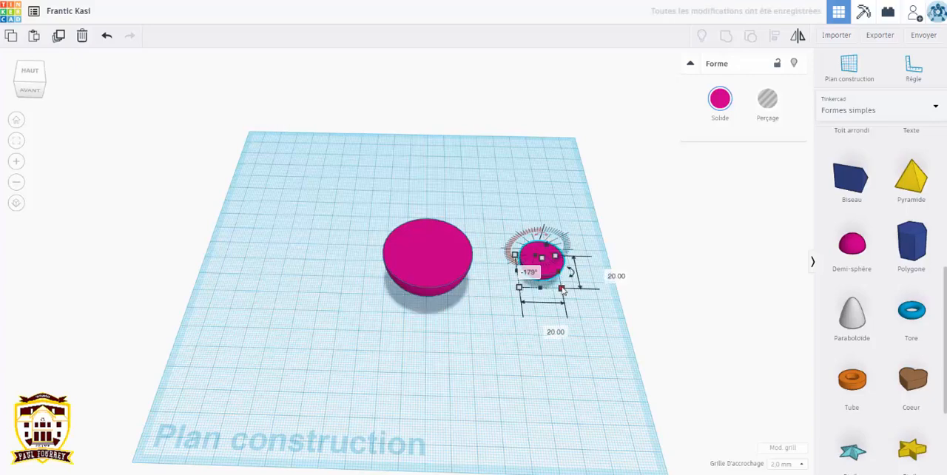
# Step: Enlarge the second half sphere proportionally and set its width to 38 mm
pyautogui.moveTo(563, 291); pyautogui.dragTo(604, 331)
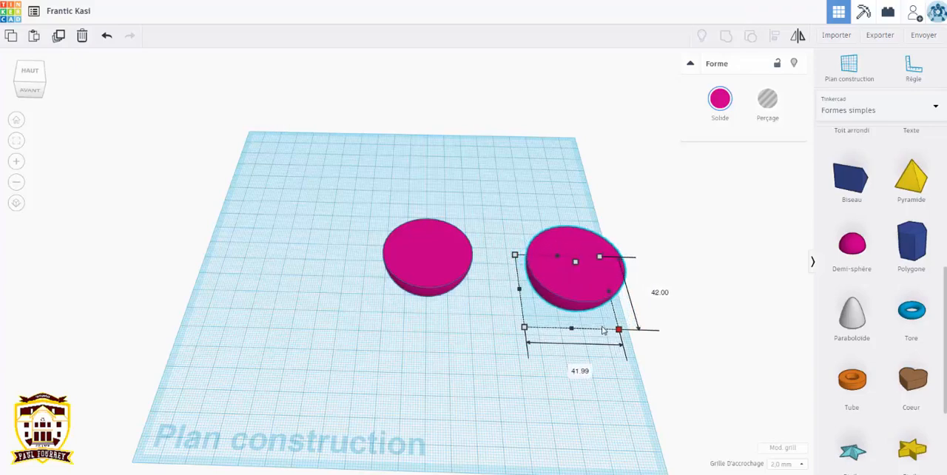
pyautogui.moveTo(615, 335)
pyautogui.mouseDown()
pyautogui.moveTo(630, 344)
pyautogui.moveTo(607, 321)
pyautogui.mouseUp()
pyautogui.click(573, 362)
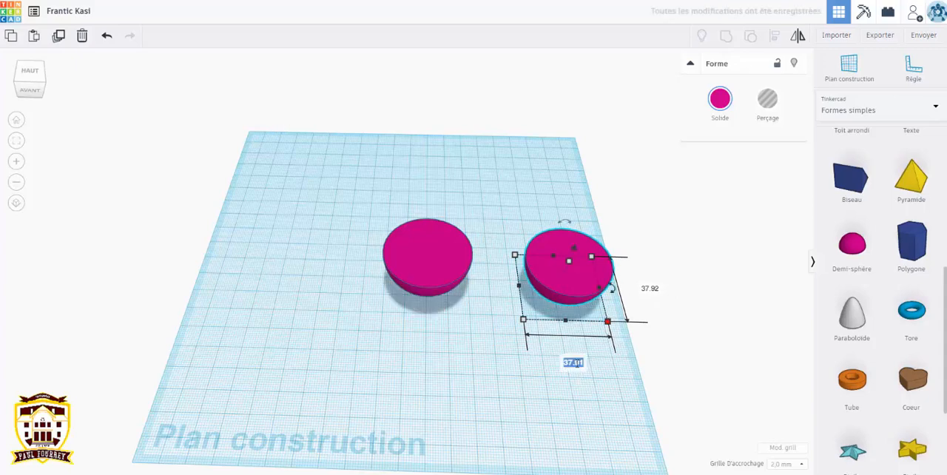
pyautogui.write('38')
pyautogui.press('Return')
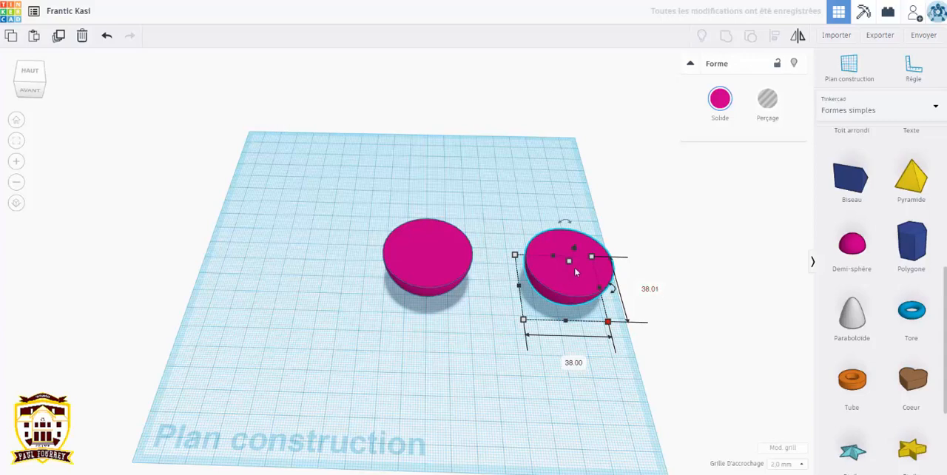
# Step: Move the second half sphere inside the 40 mm half sphere so that the two overlap
pyautogui.moveTo(575, 272); pyautogui.dragTo(432, 261)
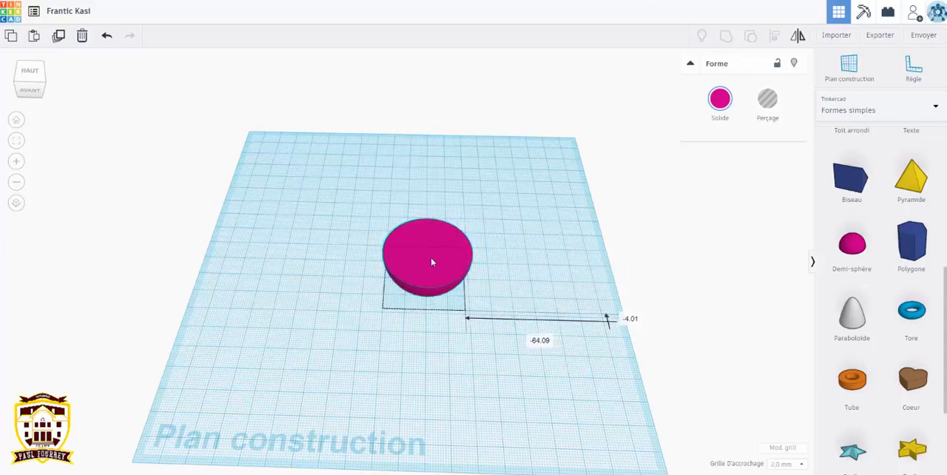
pyautogui.moveTo(432, 262); pyautogui.dragTo(413, 260)
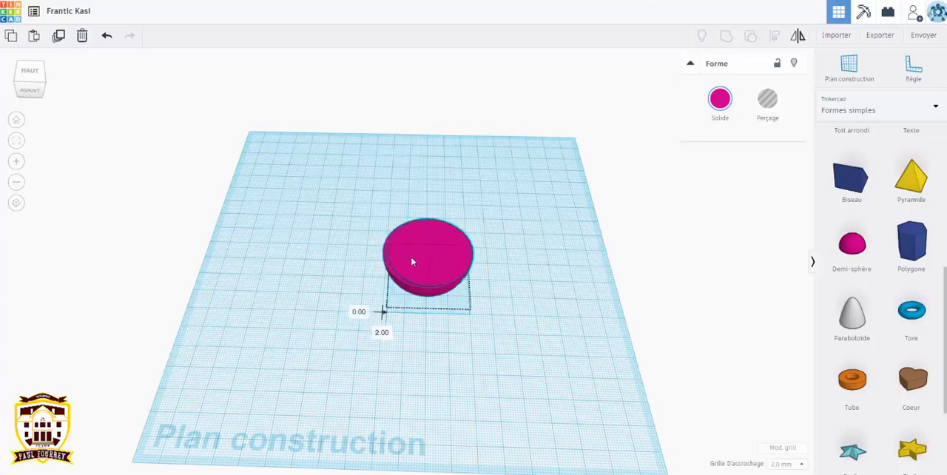
pyautogui.moveTo(412, 261); pyautogui.dragTo(412, 261)
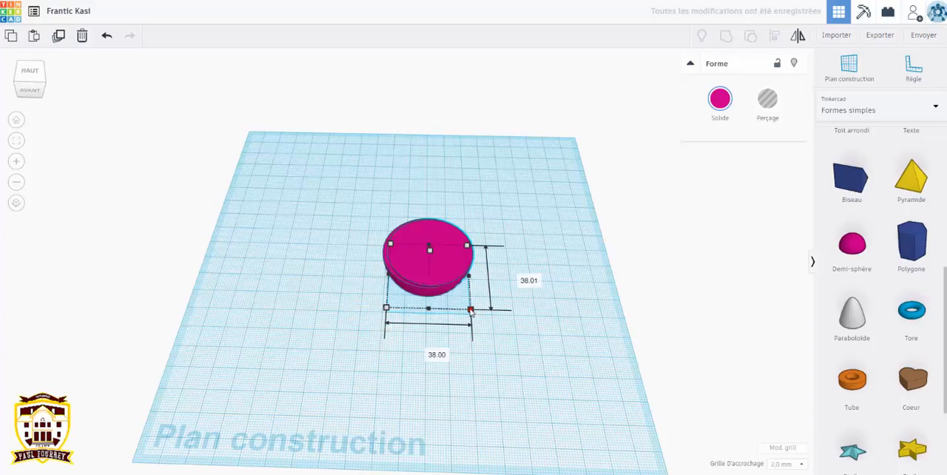
# Step: Set the inner half sphere's width to 36 mm, keeping its proportions
pyautogui.click(436, 355)
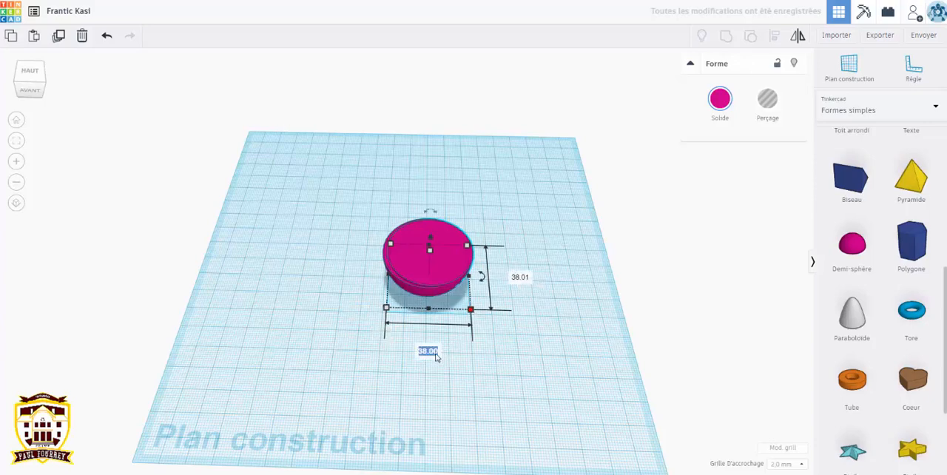
pyautogui.write('36')
pyautogui.press('Return')
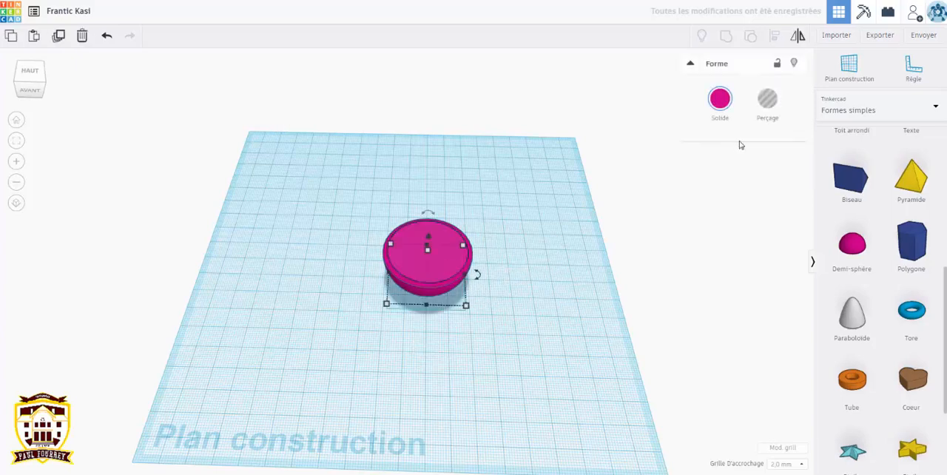
# Step: Turn the inner half sphere into a hole and group it with the outer one to form a hollow bowl
pyautogui.click(767, 99)
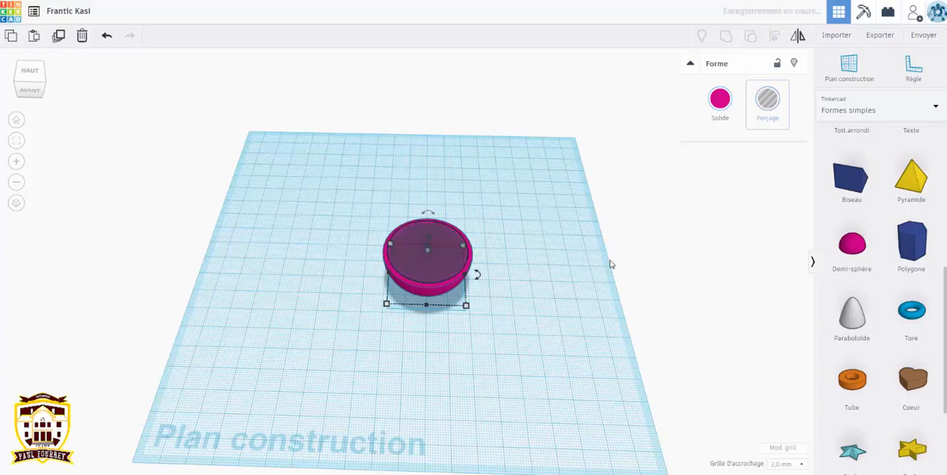
pyautogui.moveTo(345, 195); pyautogui.dragTo(537, 371)
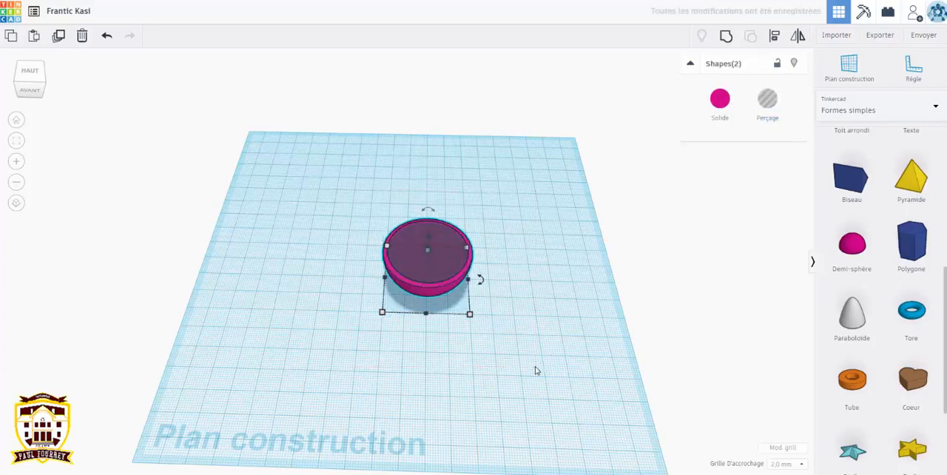
pyautogui.click(728, 40)
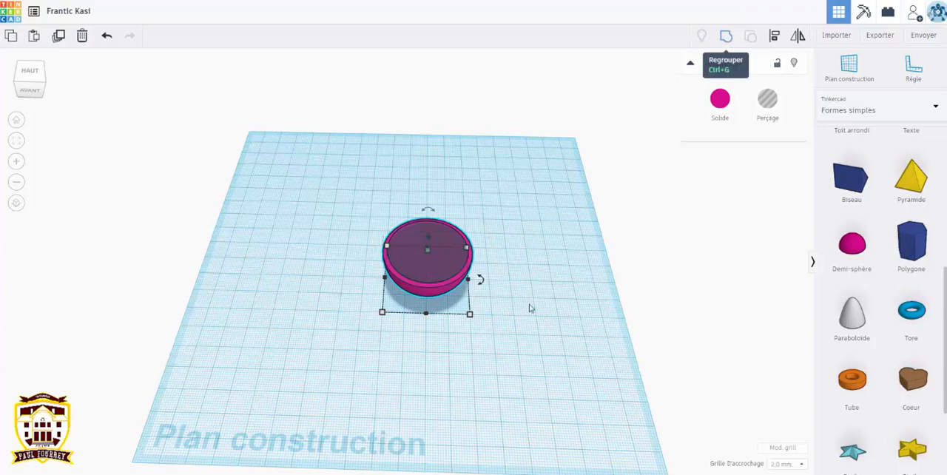
pyautogui.click(528, 309)
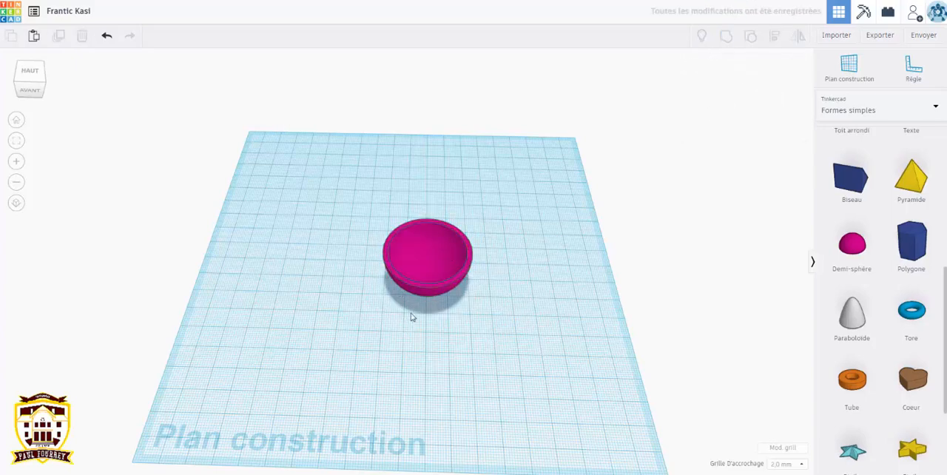
# Step: Raise the hollow bowl 38 mm above the workplane
pyautogui.moveTo(412, 317); pyautogui.dragTo(508, 288, button='right')
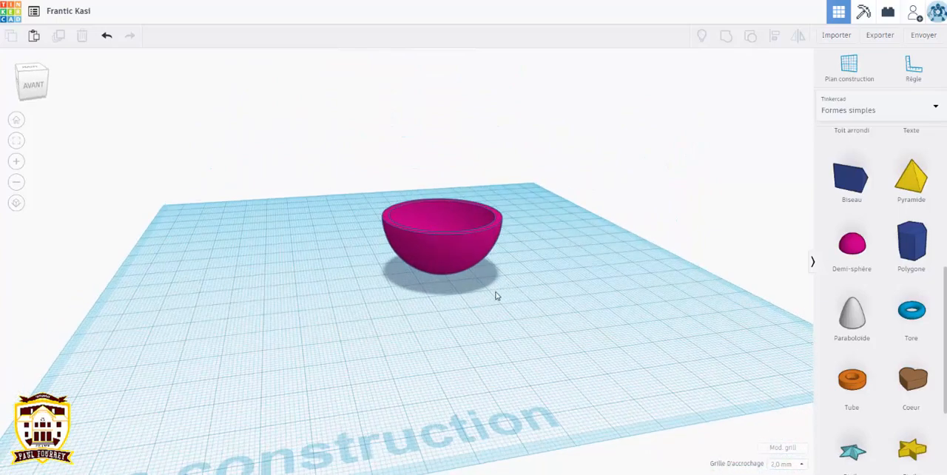
pyautogui.moveTo(360, 164); pyautogui.dragTo(537, 318)
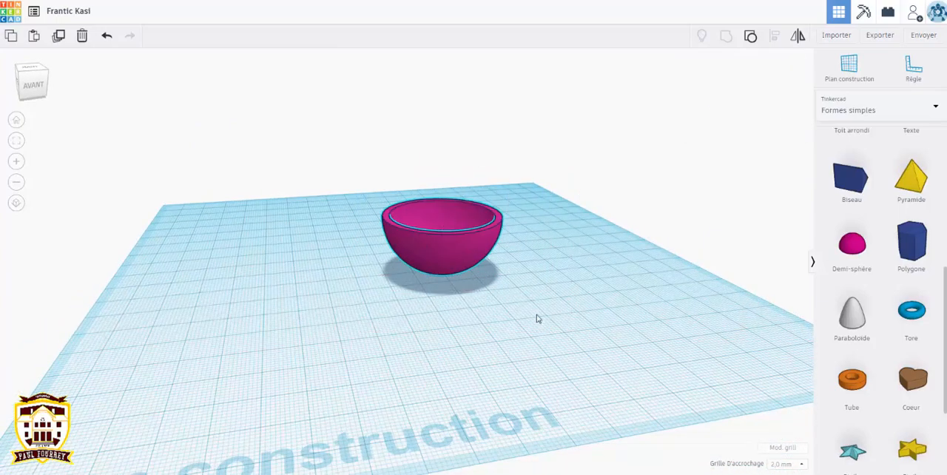
pyautogui.moveTo(443, 194); pyautogui.dragTo(448, 78)
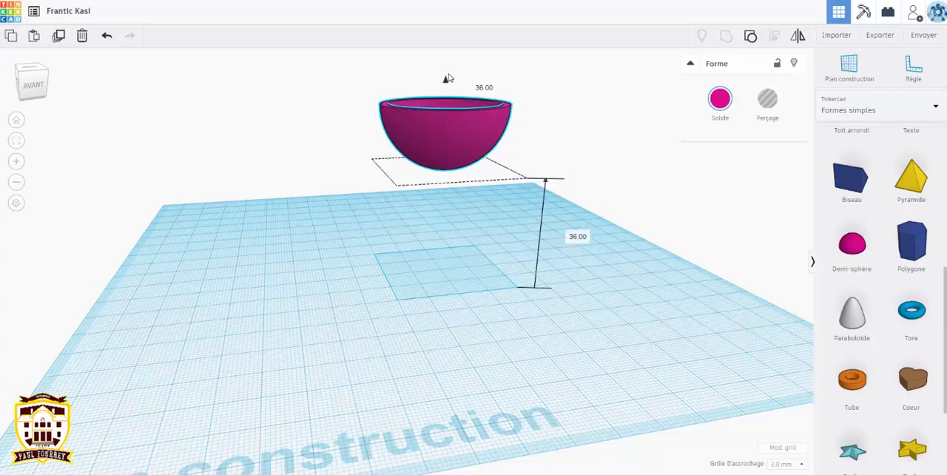
pyautogui.click(599, 139)
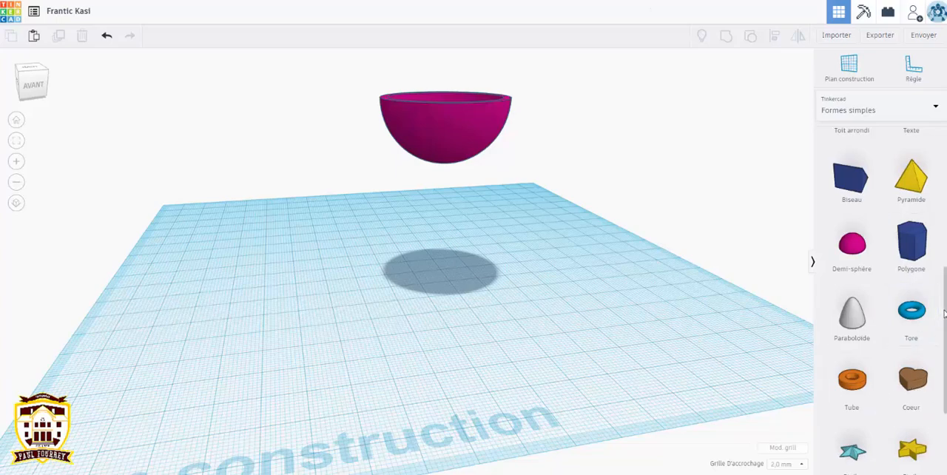
# Step: Place a solid cylinder on the workplane beneath the bowl and reduce its height to 4 mm
pyautogui.scroll(5, 945, 299)
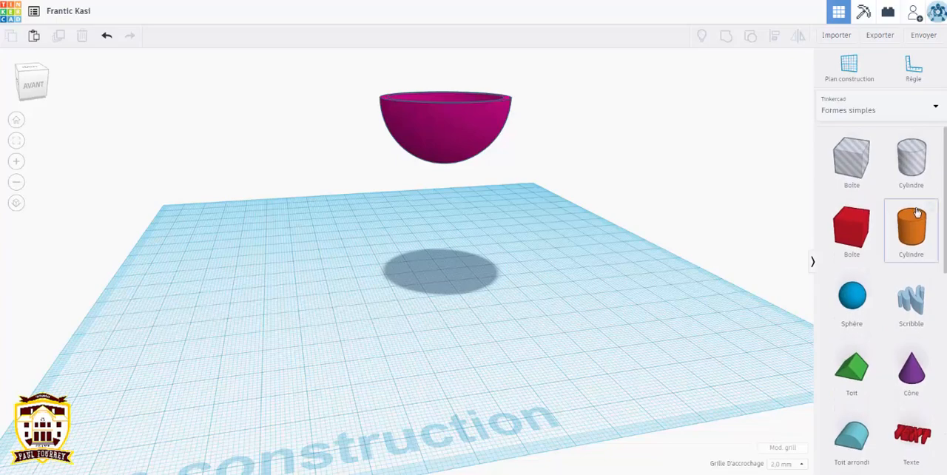
pyautogui.moveTo(911, 226); pyautogui.dragTo(456, 264)
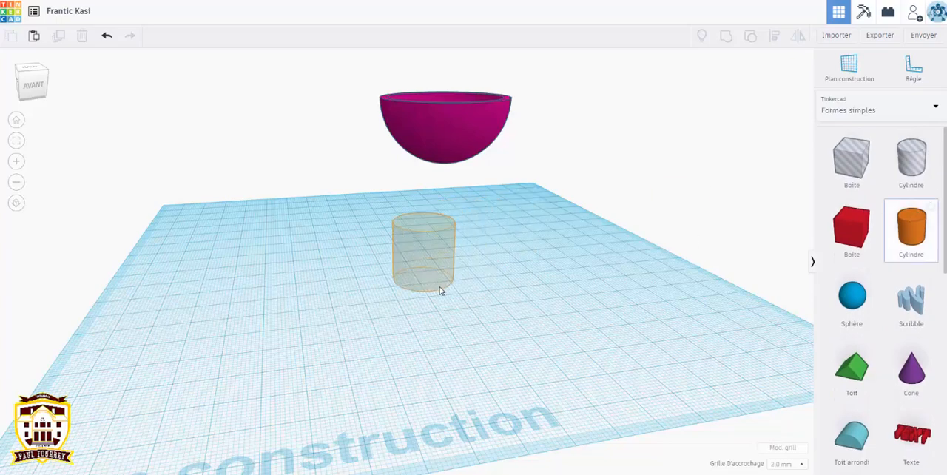
pyautogui.click(449, 288)
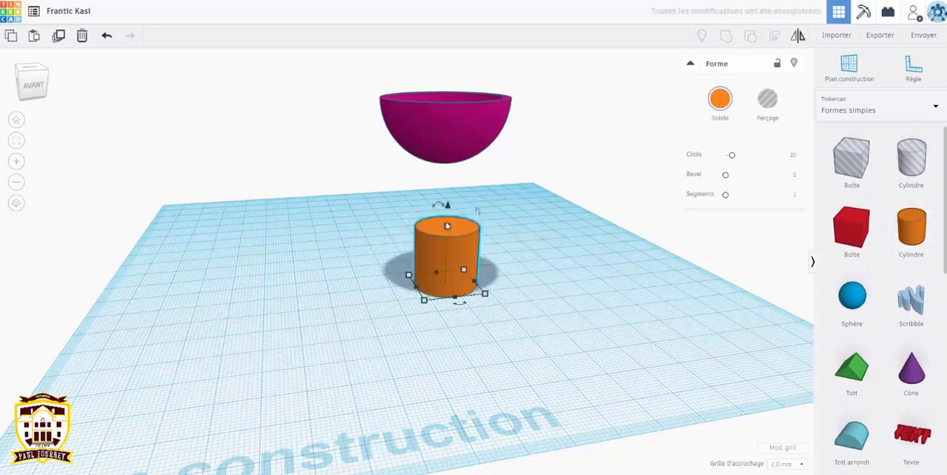
pyautogui.moveTo(447, 228); pyautogui.dragTo(446, 275)
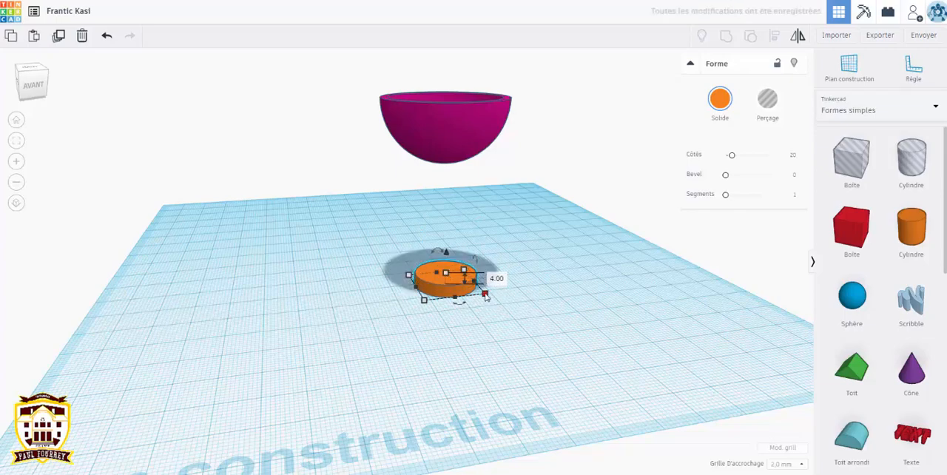
# Step: Enlarge the flat cylinder to nearly the bowl's width and reposition it under the bowl
pyautogui.moveTo(486, 296); pyautogui.dragTo(575, 319)
pyautogui.moveTo(609, 311); pyautogui.dragTo(481, 340, button='right')
pyautogui.moveTo(460, 336); pyautogui.dragTo(451, 279)
pyautogui.moveTo(558, 311); pyautogui.dragTo(550, 290, button='right')
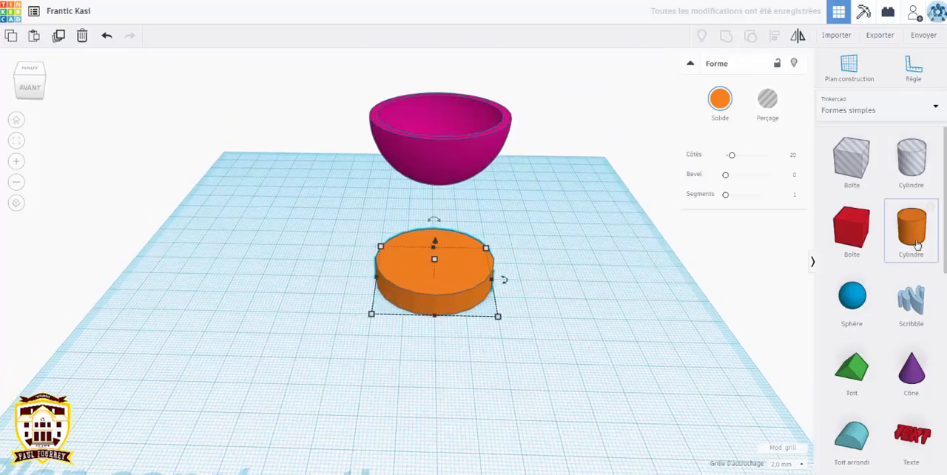
# Step: Change the flat cylinder's solid colour to pale lavender blue
pyautogui.click(718, 100)
pyautogui.click(816, 173)
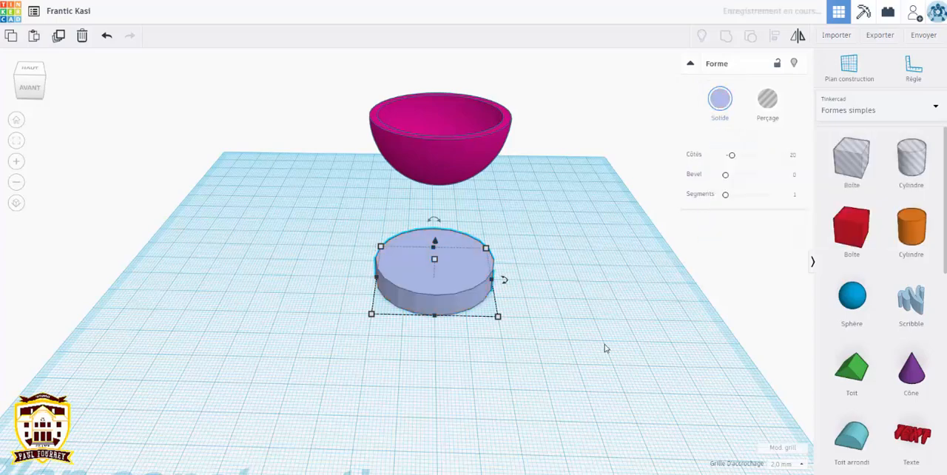
pyautogui.click(614, 375)
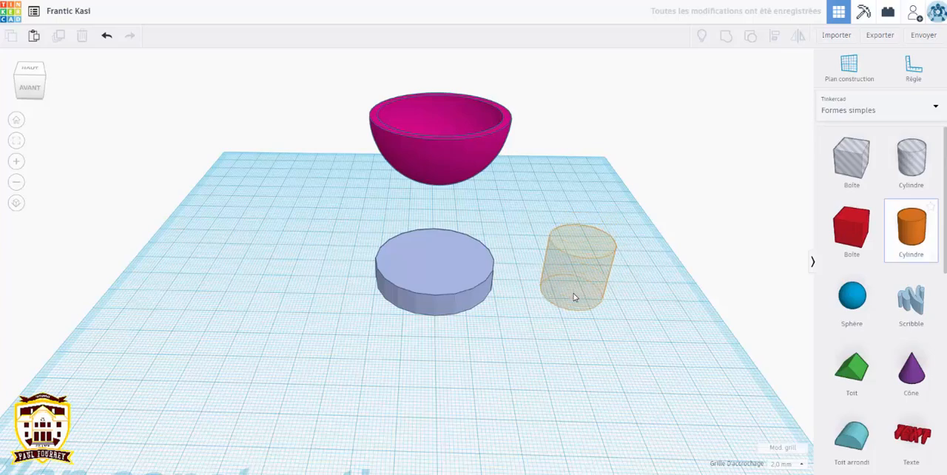
# Step: Place a solid cylinder beside the base and size it to 14 × 14 mm and 40 mm high
pyautogui.click(617, 252)
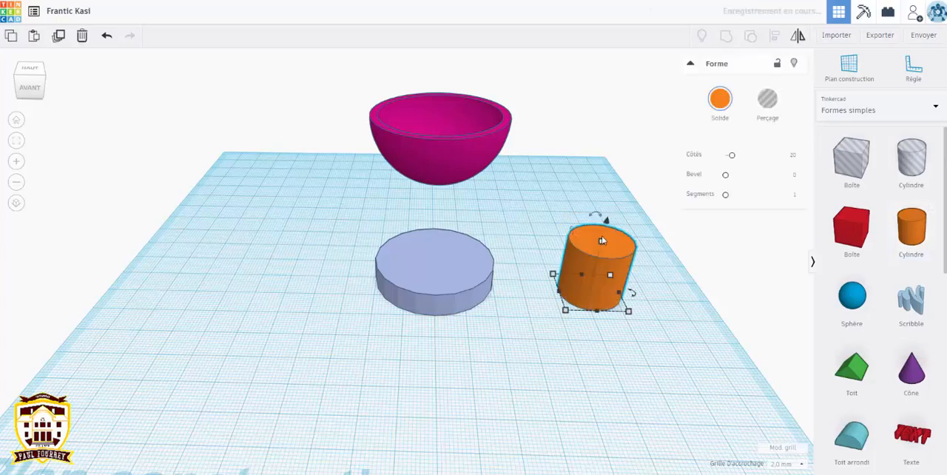
pyautogui.moveTo(602, 237); pyautogui.dragTo(614, 183)
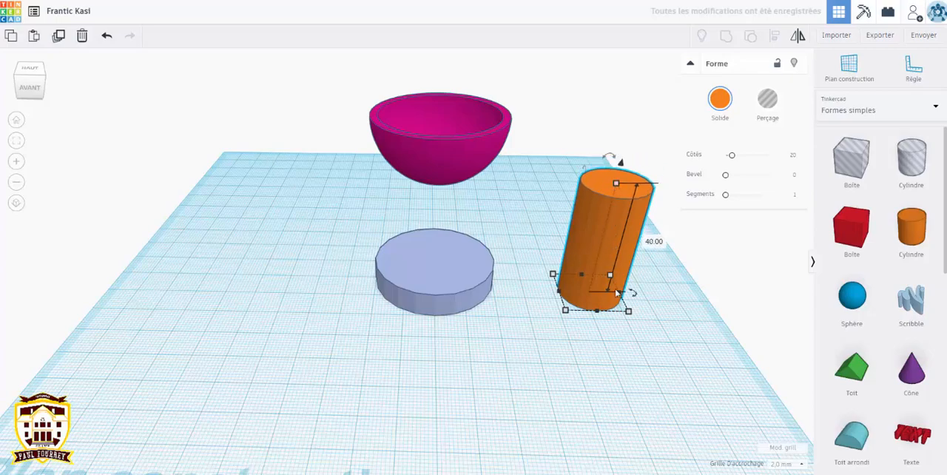
pyautogui.moveTo(628, 314); pyautogui.dragTo(603, 299)
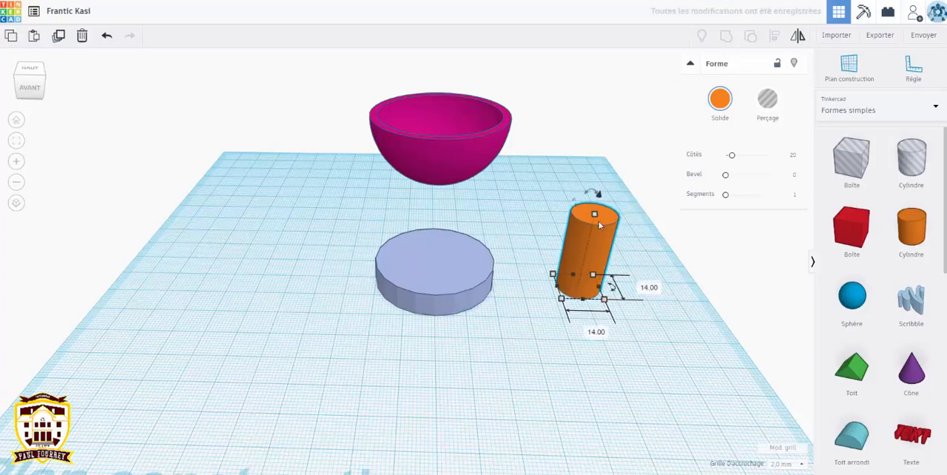
pyautogui.moveTo(596, 218); pyautogui.dragTo(601, 181)
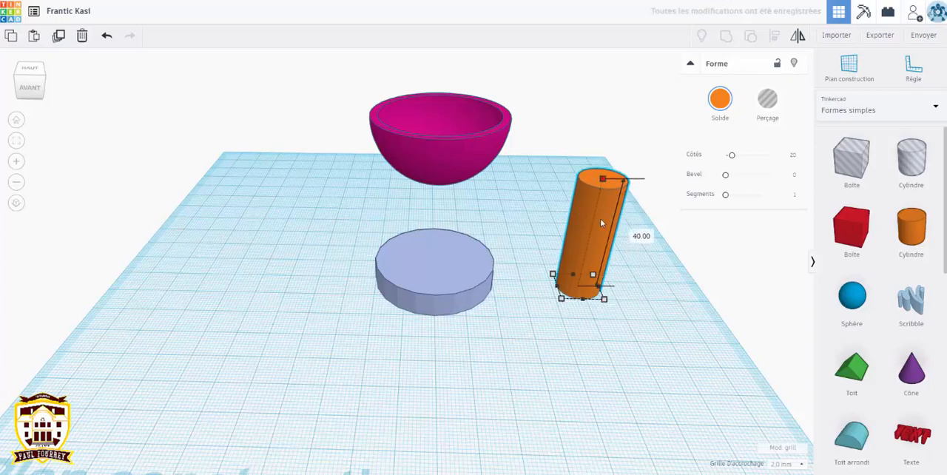
# Step: Move the tall cylinder 48 mm sideways to stand centred between the flat base and the bowl as a stem
pyautogui.moveTo(585, 244); pyautogui.dragTo(445, 248)
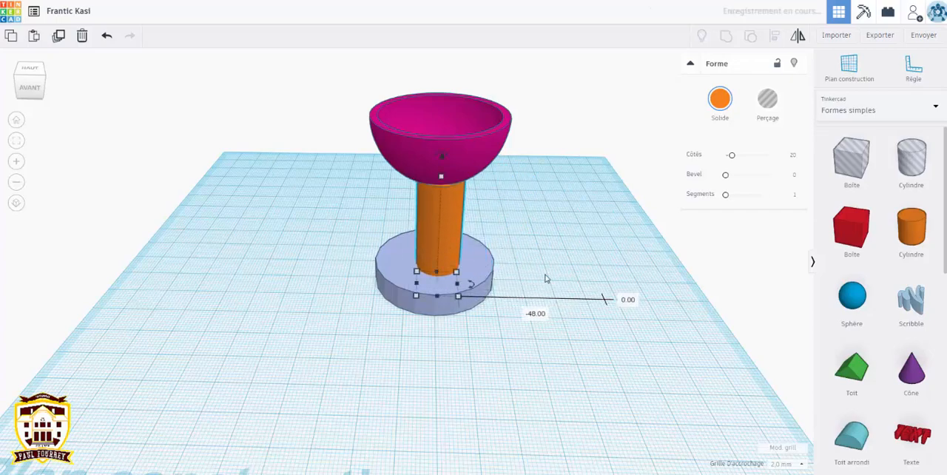
pyautogui.moveTo(496, 343); pyautogui.dragTo(373, 255, button='right')
pyautogui.moveTo(382, 253); pyautogui.dragTo(384, 253)
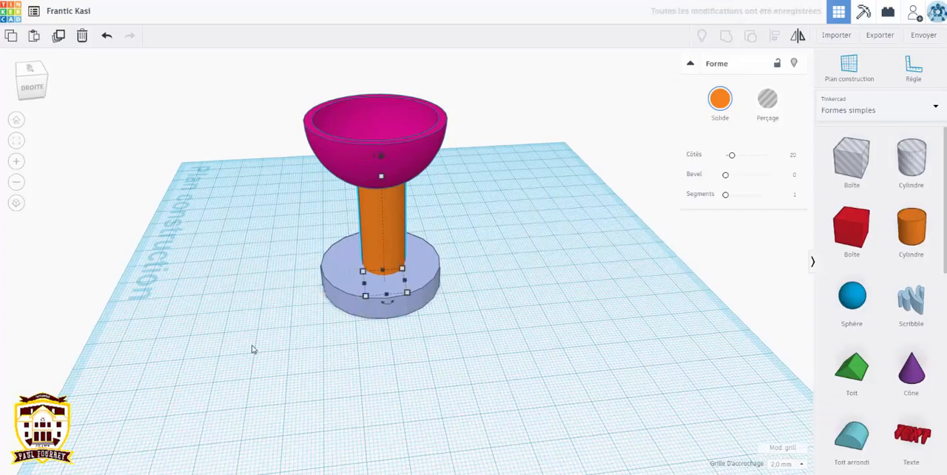
pyautogui.moveTo(253, 349); pyautogui.dragTo(351, 332, button='right')
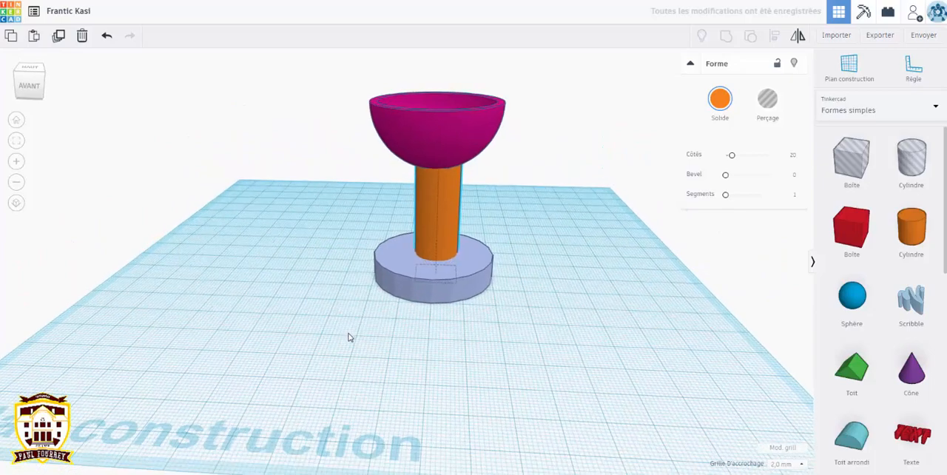
pyautogui.click(546, 332)
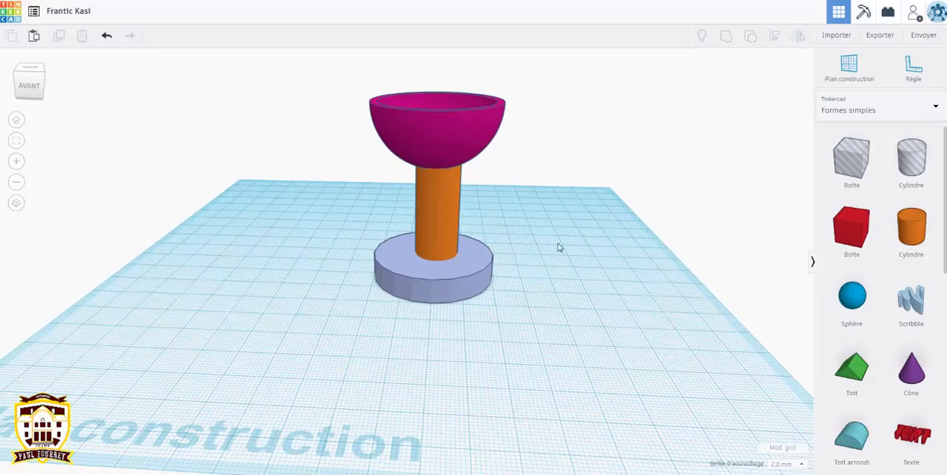
pyautogui.moveTo(572, 248); pyautogui.dragTo(488, 338, button='right')
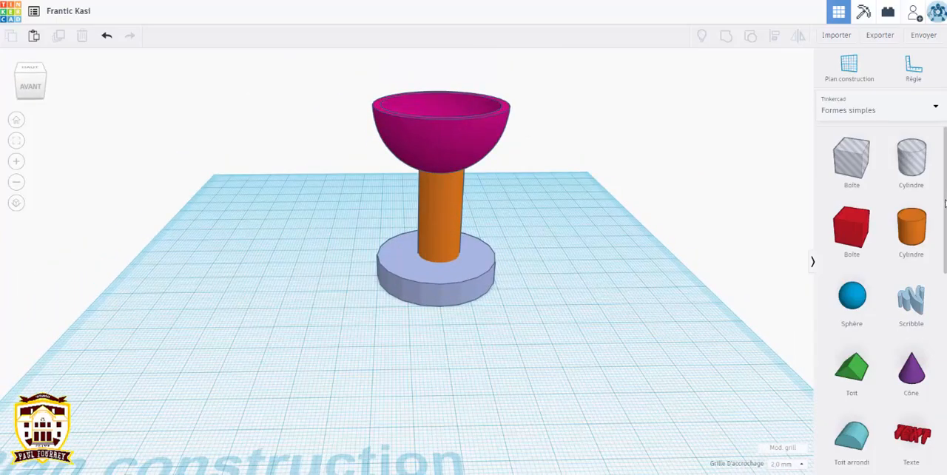
# Step: Place a cone on the workplane, raise it slightly and position it around the foot of the stem
pyautogui.moveTo(912, 377); pyautogui.dragTo(643, 309)
pyautogui.moveTo(605, 264); pyautogui.dragTo(609, 270)
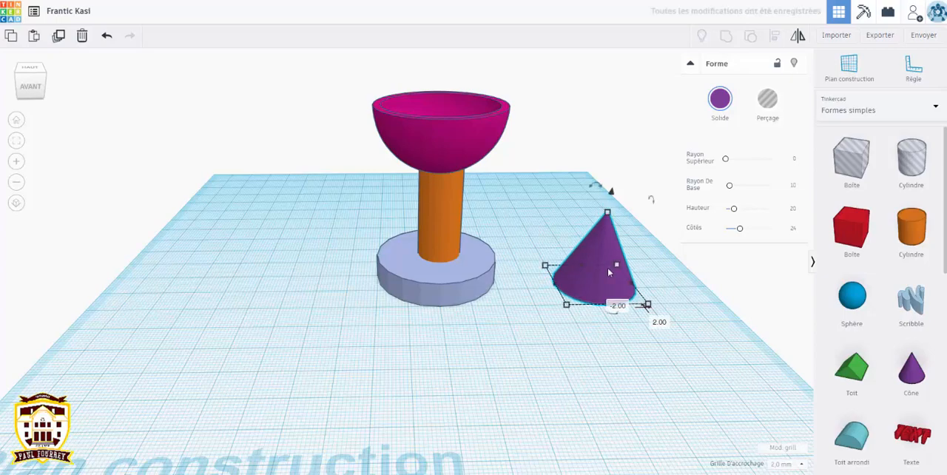
pyautogui.moveTo(611, 196); pyautogui.dragTo(615, 179)
pyautogui.moveTo(615, 259); pyautogui.dragTo(446, 253)
pyautogui.moveTo(524, 297); pyautogui.dragTo(518, 333, button='right')
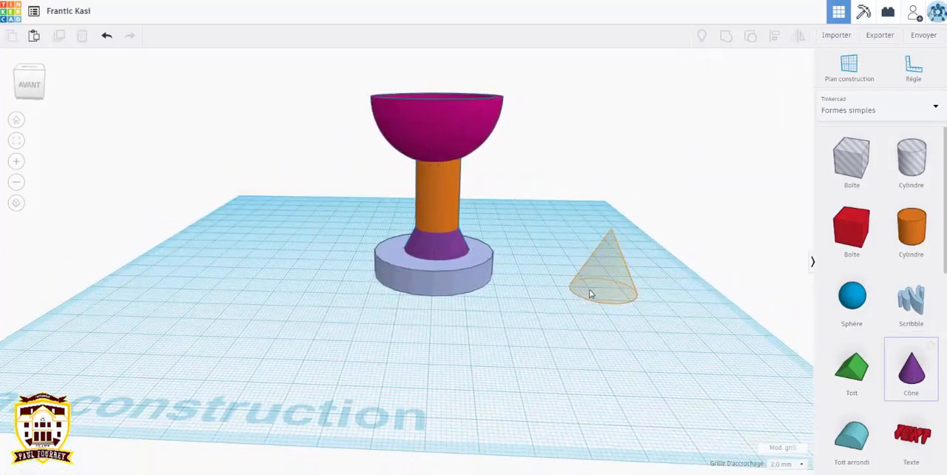
# Step: Place a second cone, turn it upside down and raise it 24 mm in line with the stem
pyautogui.click(586, 293)
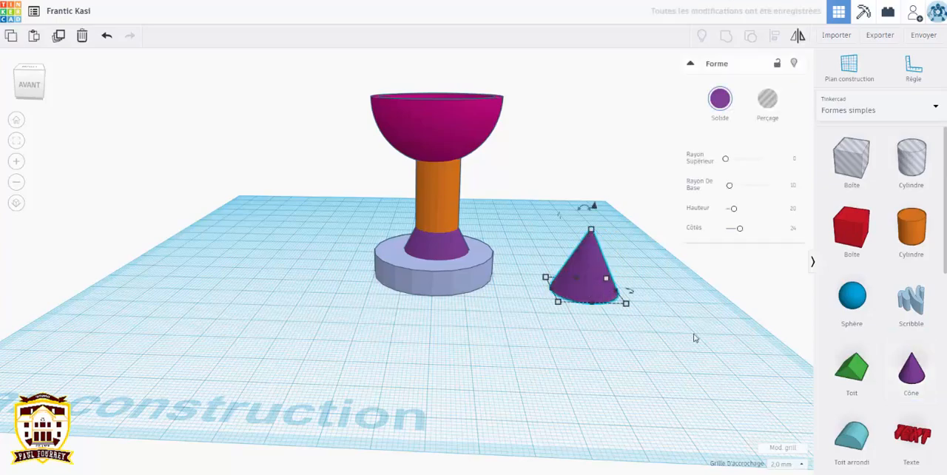
pyautogui.click(616, 356)
pyautogui.moveTo(656, 328); pyautogui.dragTo(418, 301, button='right')
pyautogui.click(418, 300)
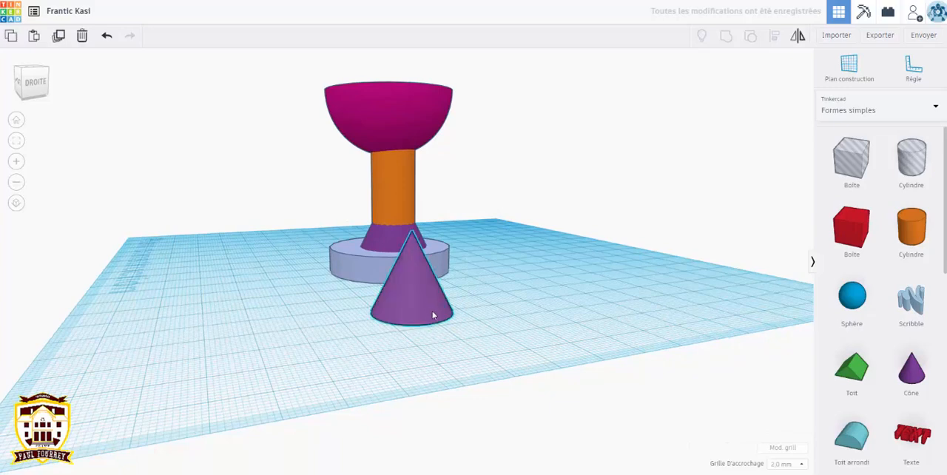
pyautogui.moveTo(396, 215); pyautogui.dragTo(394, 346)
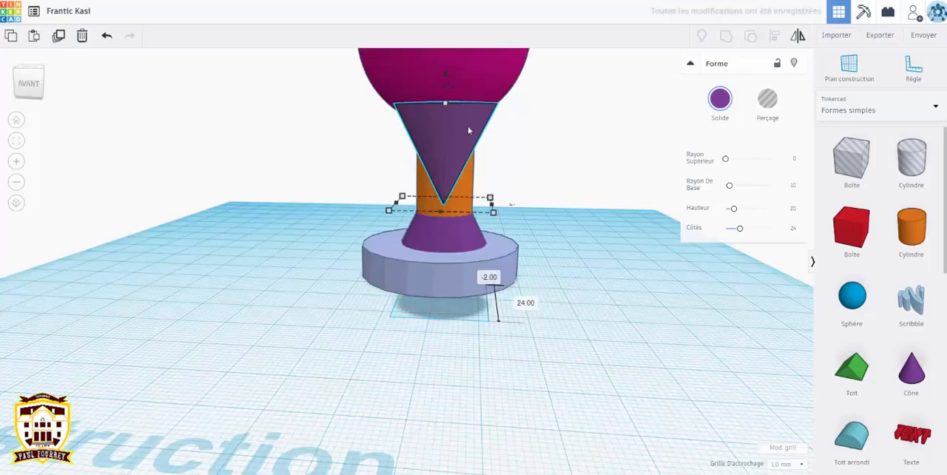
# Step: Fit the inverted cone around the top of the stem so it flares into the underside of the bowl
pyautogui.moveTo(467, 126)
pyautogui.mouseDown()
pyautogui.moveTo(480, 132)
pyautogui.moveTo(471, 131)
pyautogui.mouseUp()
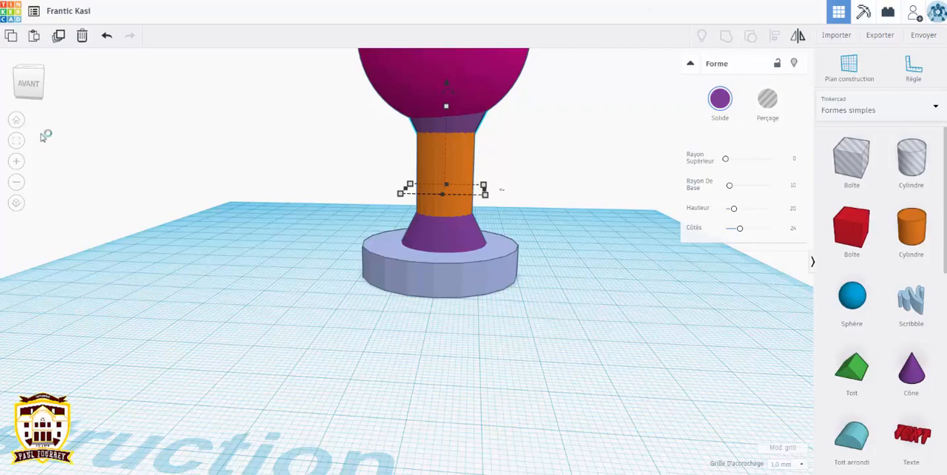
pyautogui.moveTo(207, 287); pyautogui.dragTo(617, 357, button='right')
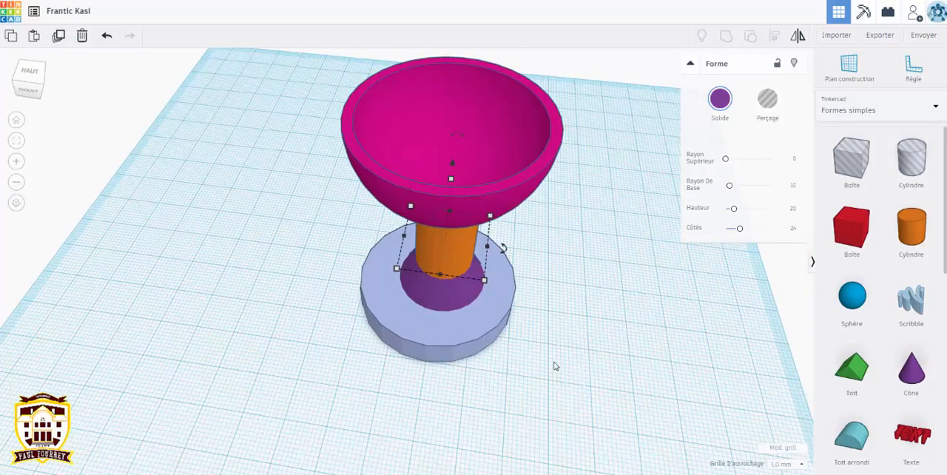
pyautogui.moveTo(556, 366); pyautogui.dragTo(797, 244, button='right')
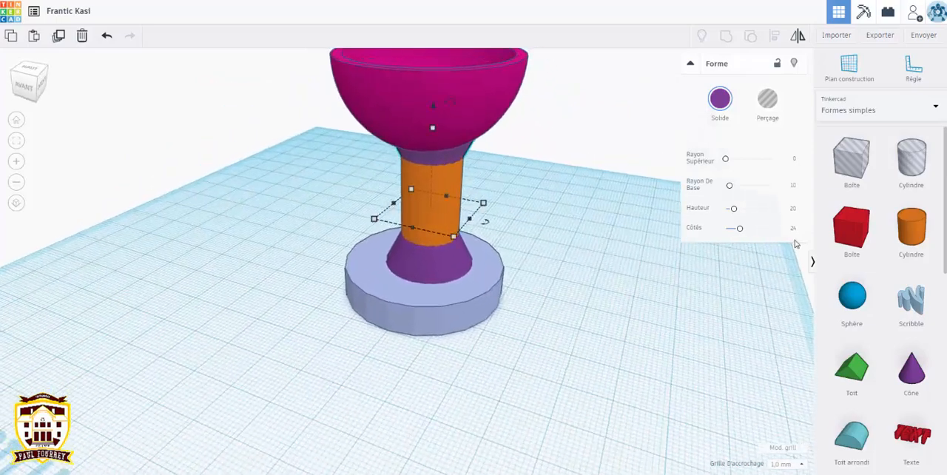
# Step: Place a solid box next to the base and thin it to a 3 mm upright plate
pyautogui.click(859, 238)
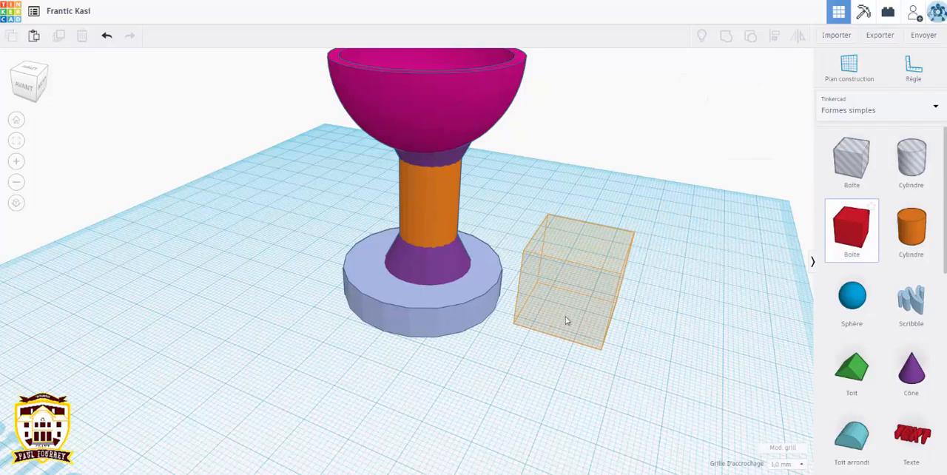
pyautogui.click(569, 291)
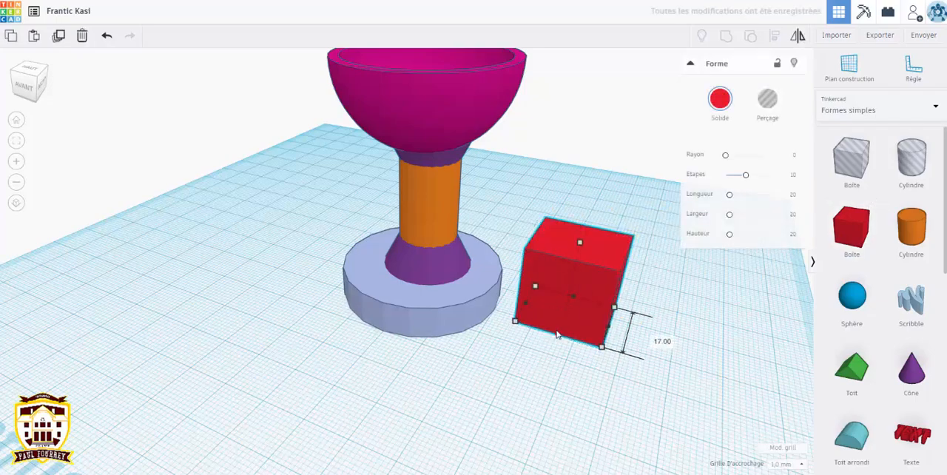
pyautogui.moveTo(672, 382); pyautogui.dragTo(282, 279, button='right')
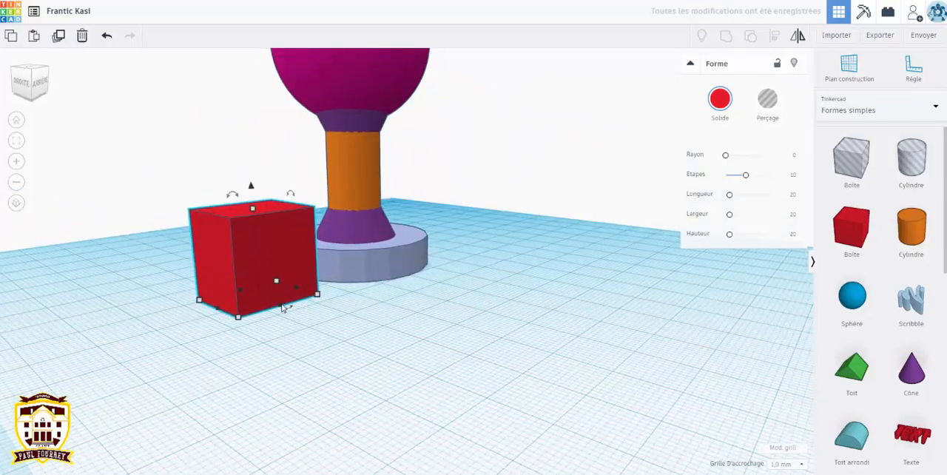
pyautogui.moveTo(281, 308)
pyautogui.moveTo(268, 299); pyautogui.dragTo(258, 294)
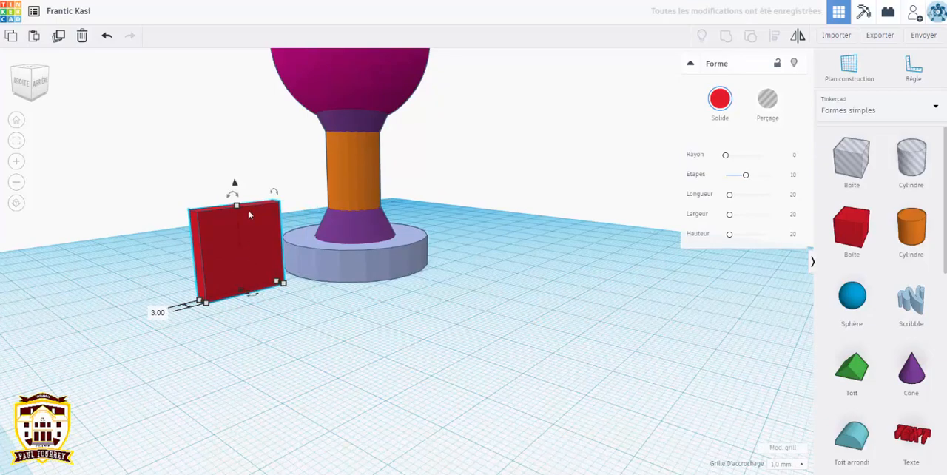
# Step: Raise the red plate 17 mm and lengthen it to 87 mm so it extends across both sides of the stem
pyautogui.moveTo(235, 181); pyautogui.dragTo(228, 99)
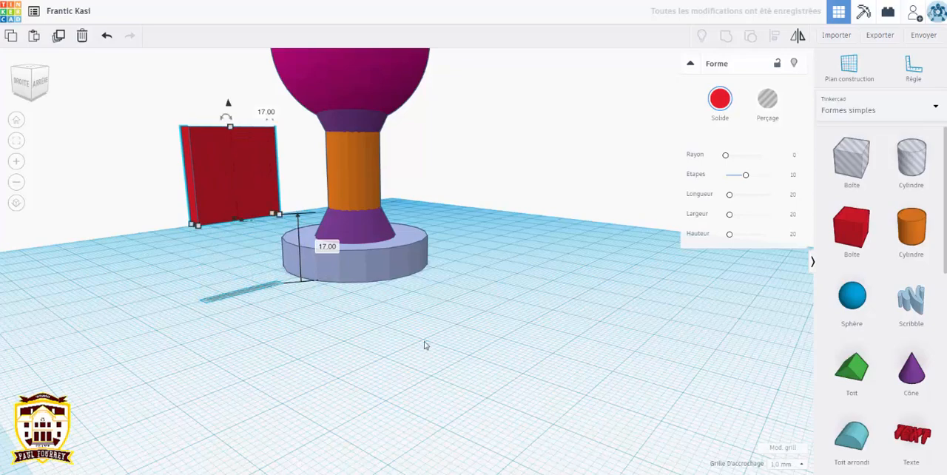
pyautogui.moveTo(339, 379); pyautogui.dragTo(280, 211, button='right')
pyautogui.moveTo(295, 185)
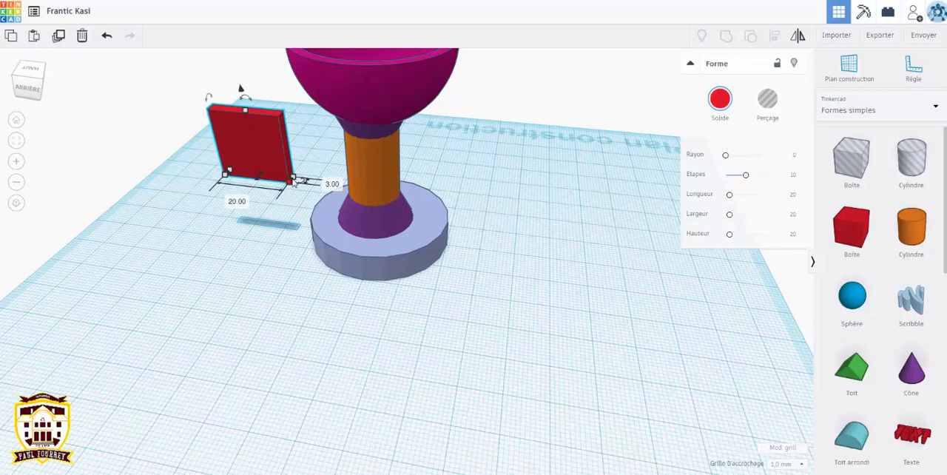
pyautogui.press('Escape')
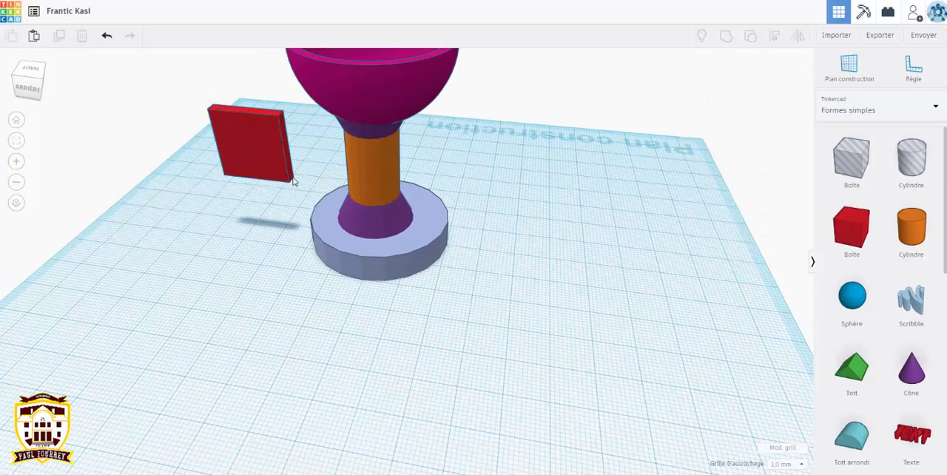
pyautogui.scroll(3, 277, 156)
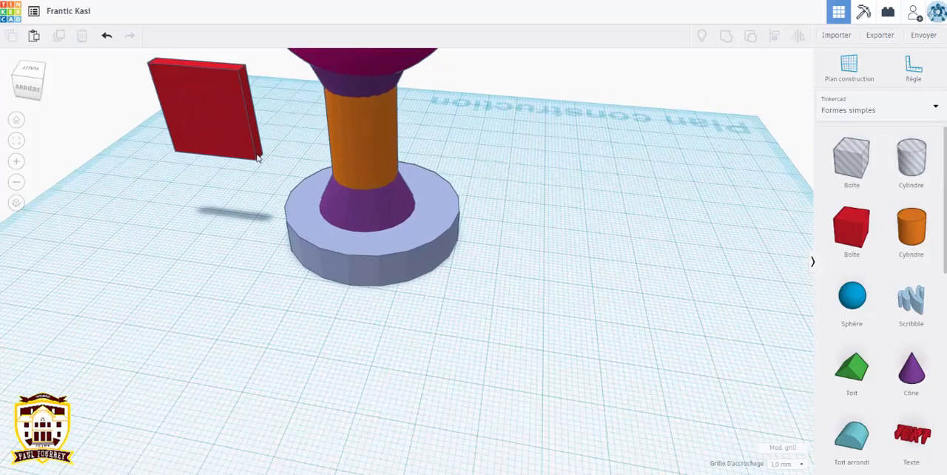
pyautogui.click(250, 147)
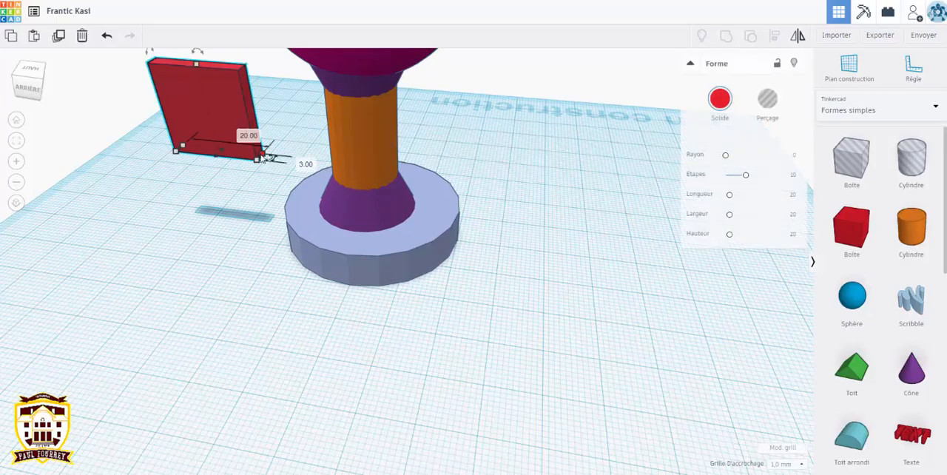
pyautogui.moveTo(263, 158); pyautogui.dragTo(564, 209)
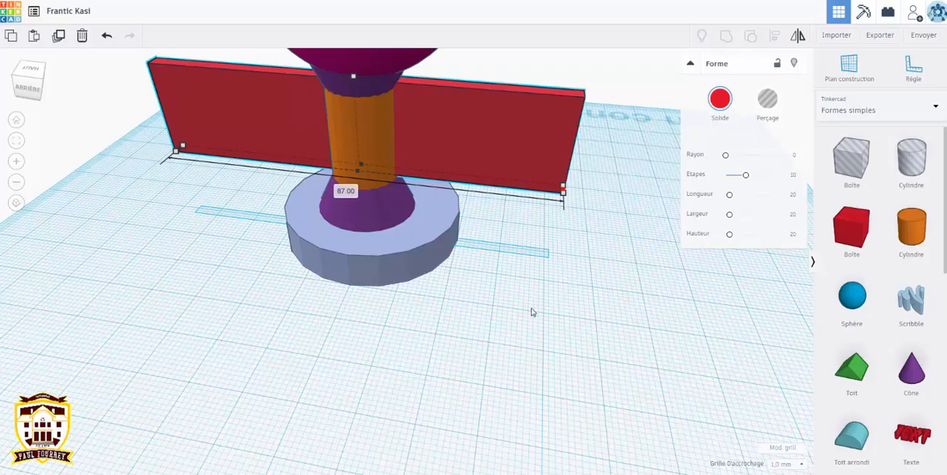
# Step: Examine how the long red plate crosses the stem from the front, side and above
pyautogui.click(328, 382)
pyautogui.moveTo(317, 379); pyautogui.dragTo(436, 375, button='right')
pyautogui.moveTo(264, 399); pyautogui.dragTo(372, 395, button='right')
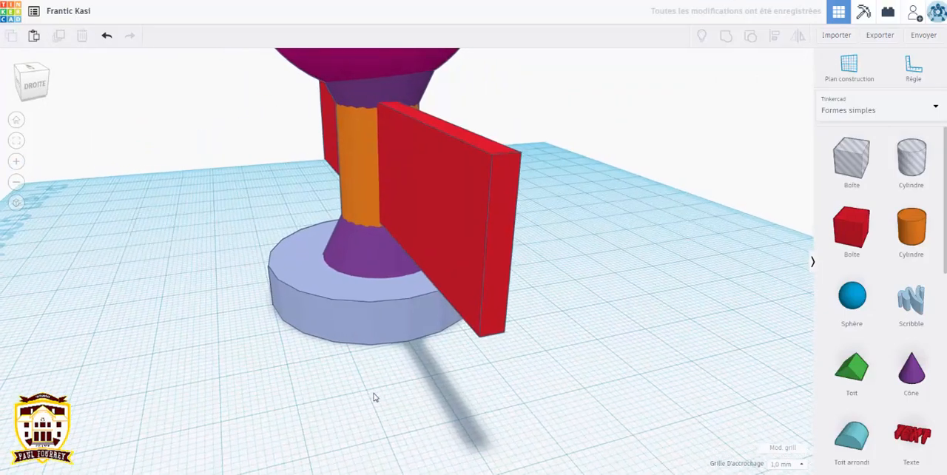
pyautogui.moveTo(306, 395); pyautogui.dragTo(393, 398, button='right')
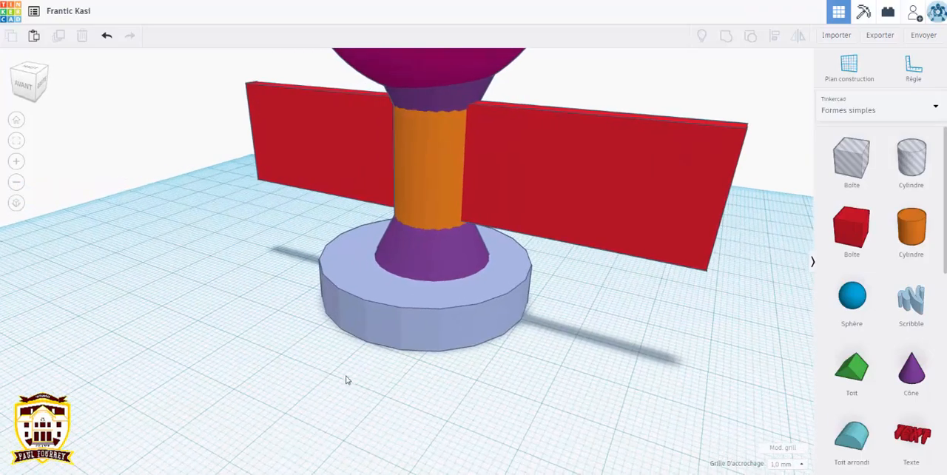
pyautogui.moveTo(348, 378); pyautogui.dragTo(348, 377, button='right')
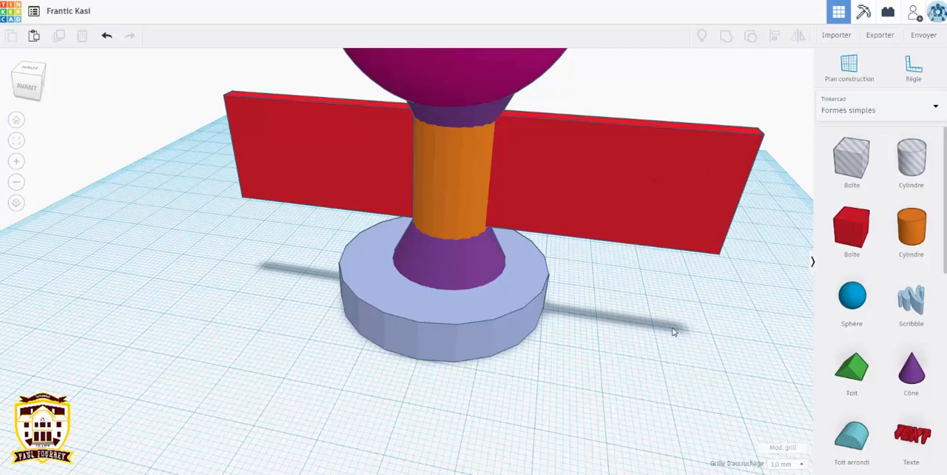
pyautogui.moveTo(673, 332); pyautogui.dragTo(667, 286, button='right')
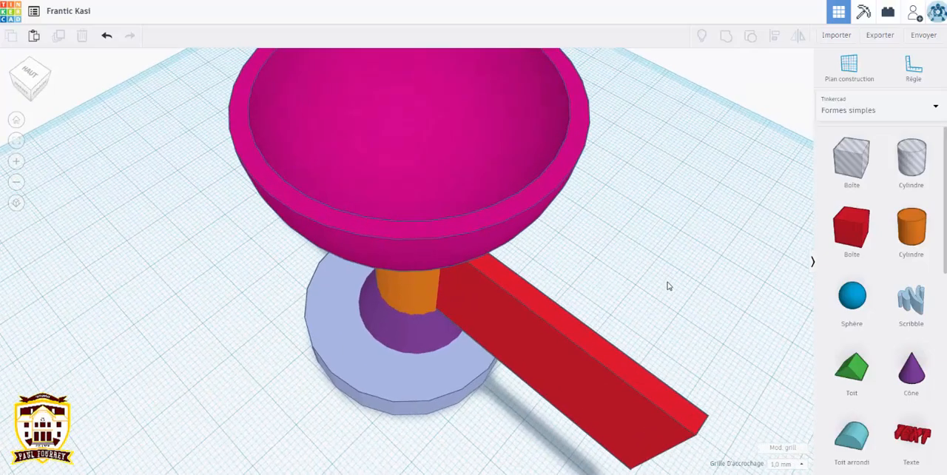
pyautogui.scroll(-4, 668, 285)
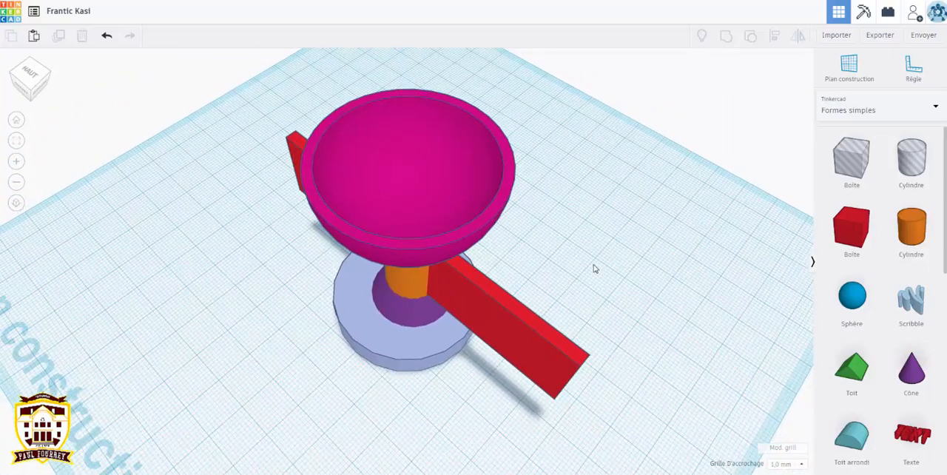
pyautogui.moveTo(595, 269); pyautogui.dragTo(597, 268, button='right')
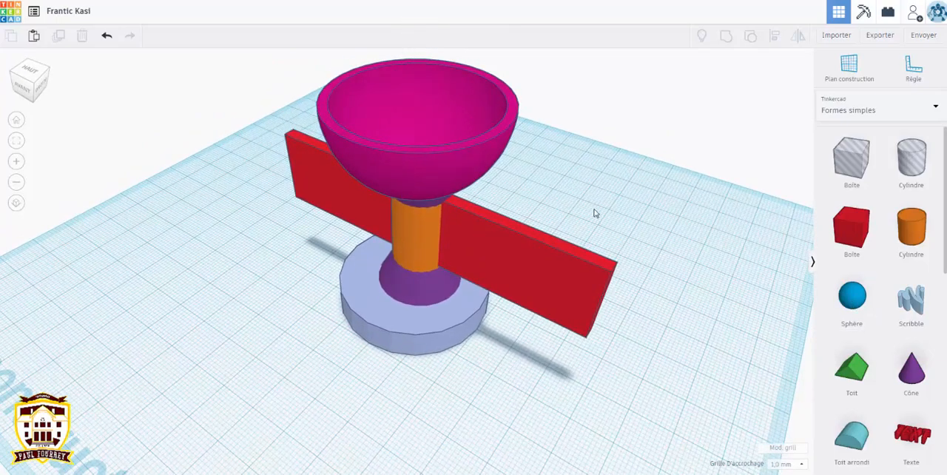
# Step: Place a solid sphere near the end of the red plate, scale it to 10 mm and raise it 53 mm
pyautogui.moveTo(594, 213); pyautogui.dragTo(679, 237, button='right')
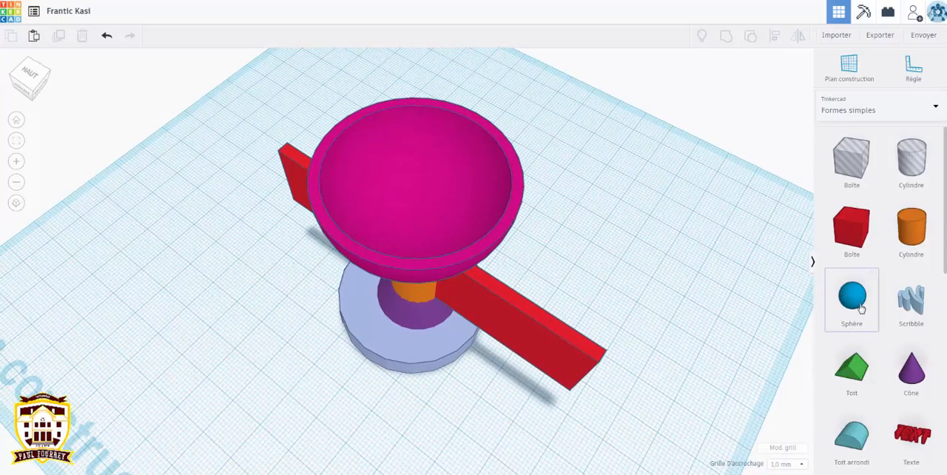
pyautogui.moveTo(724, 378); pyautogui.dragTo(558, 411)
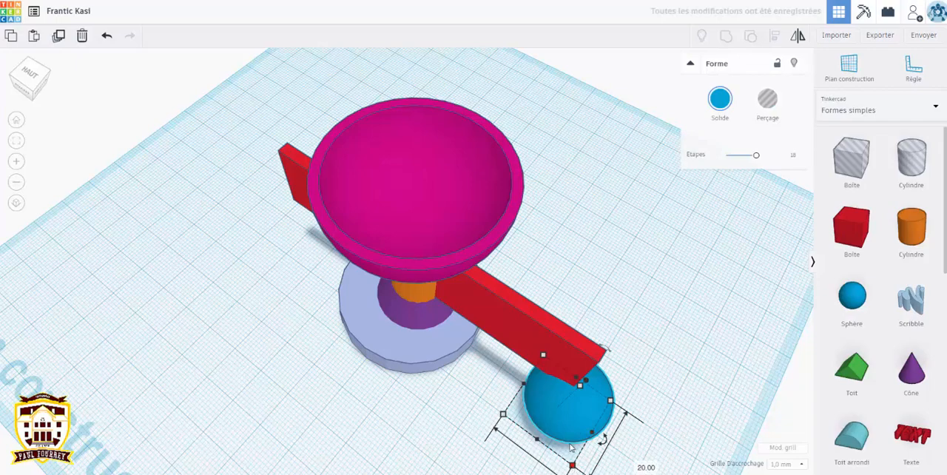
pyautogui.moveTo(571, 447); pyautogui.dragTo(555, 391)
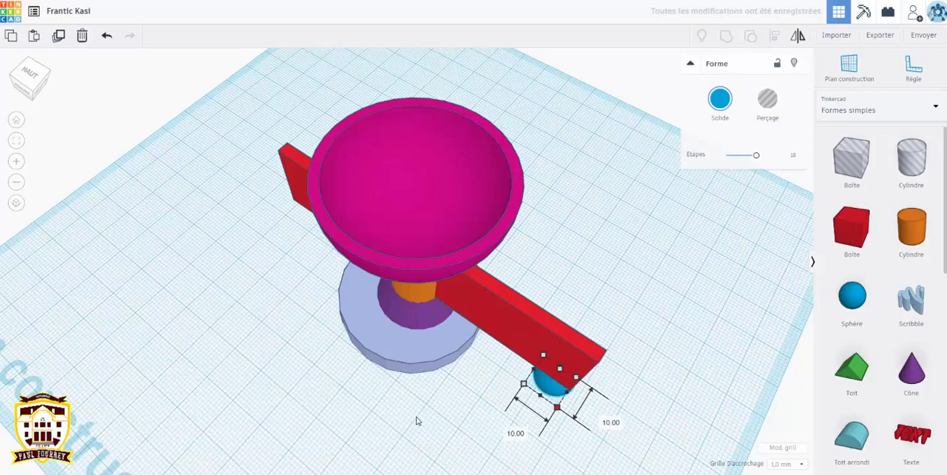
pyautogui.moveTo(417, 420); pyautogui.dragTo(488, 337, button='right')
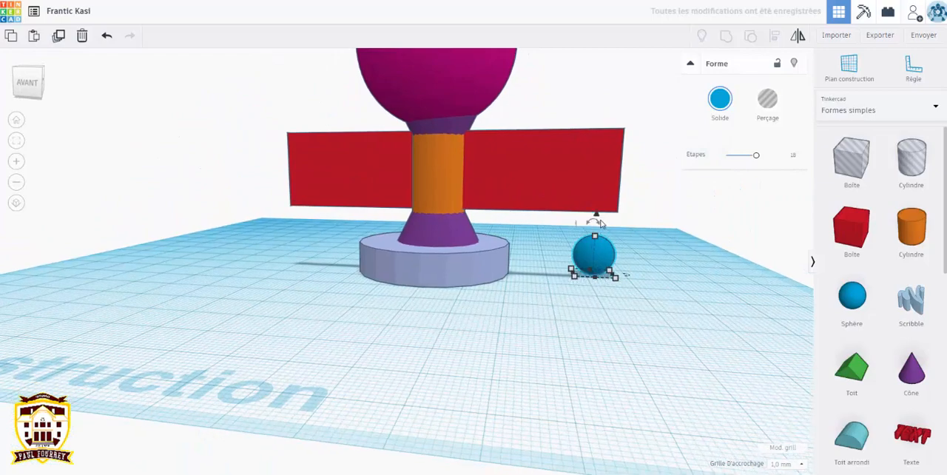
pyautogui.moveTo(595, 215); pyautogui.dragTo(601, 0)
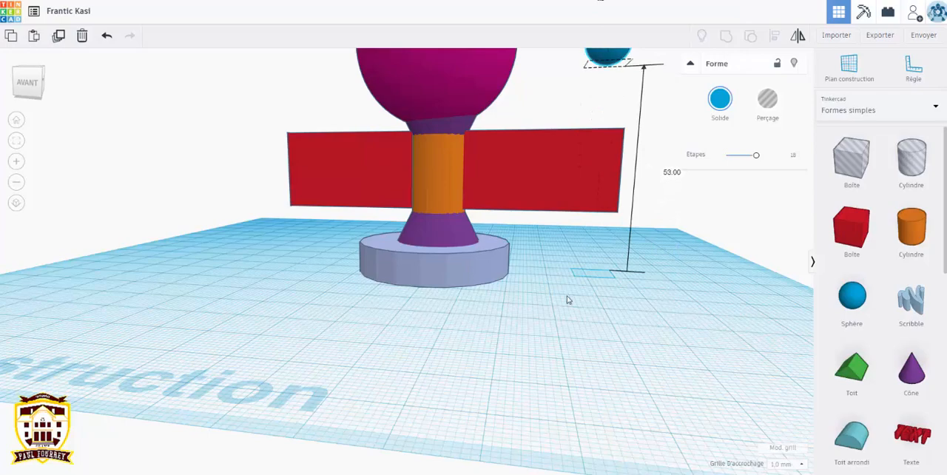
# Step: Move the small sphere from the end of the plate to the middle of the bowl, as seen from above
pyautogui.click(17, 141)
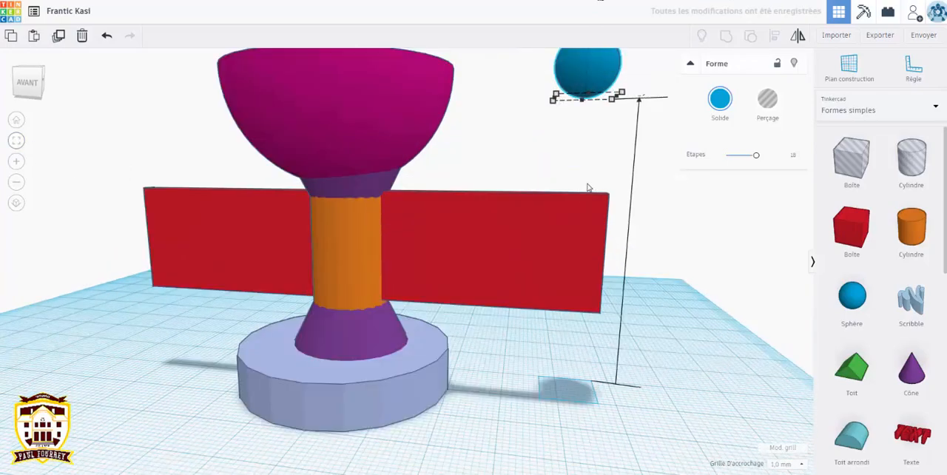
pyautogui.scroll(-5, 244, 328)
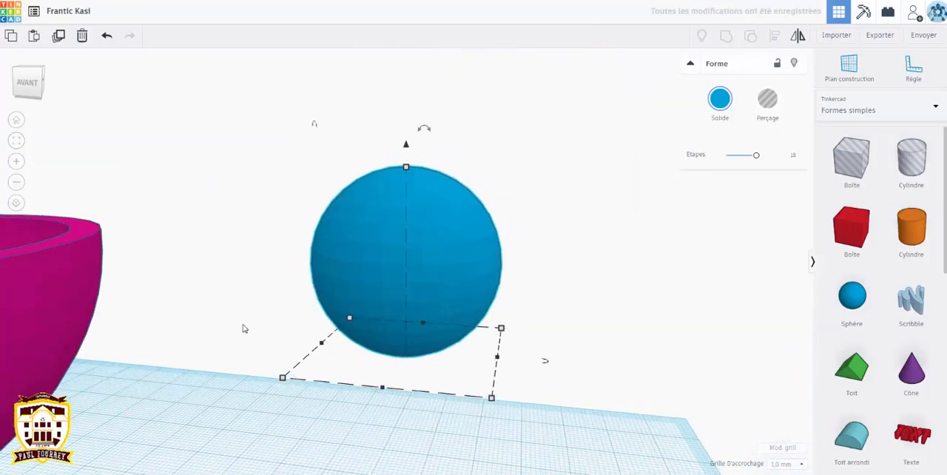
pyautogui.moveTo(252, 364); pyautogui.dragTo(300, 433, button='right')
pyautogui.scroll(-6, 279, 411)
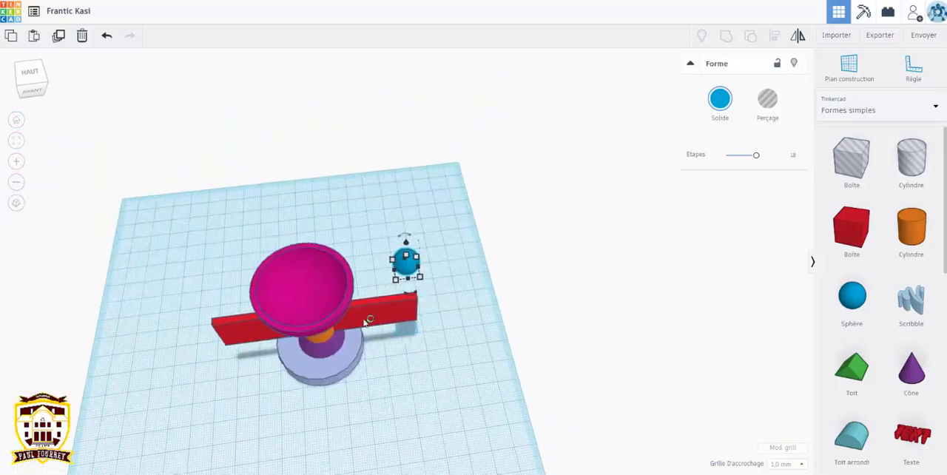
pyautogui.moveTo(368, 320); pyautogui.dragTo(406, 266, button='right')
pyautogui.moveTo(406, 263); pyautogui.dragTo(316, 274)
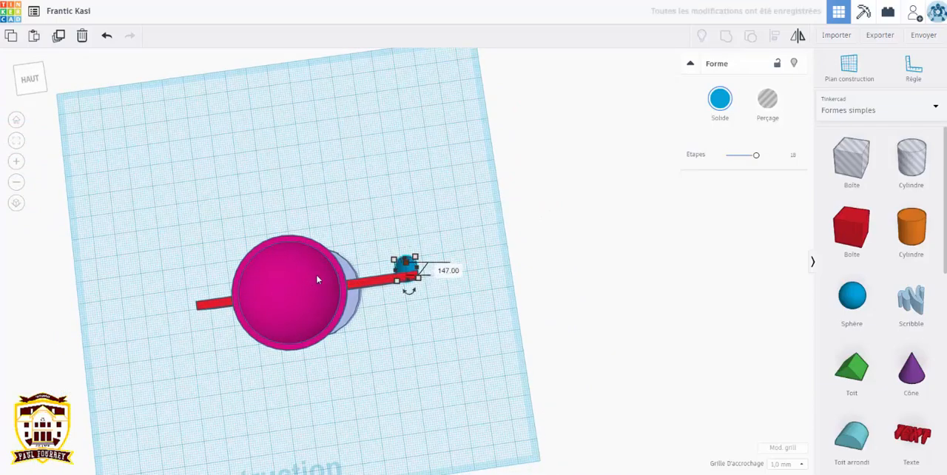
pyautogui.hotkey('ctrl', 'z')
pyautogui.moveTo(406, 267); pyautogui.dragTo(286, 300)
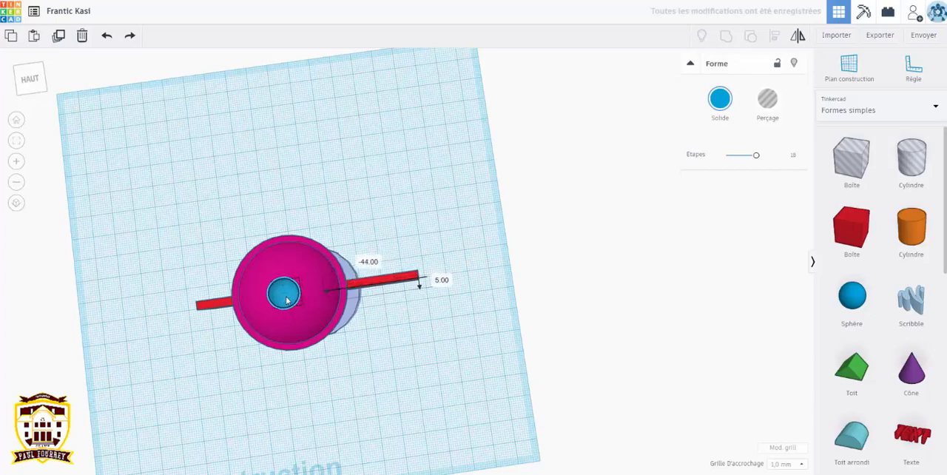
# Step: Fine-tune the sphere's position over the bowl by 3 mm and raise it so it floats well above the rim
pyautogui.moveTo(289, 321); pyautogui.dragTo(282, 260, button='right')
pyautogui.moveTo(282, 260); pyautogui.dragTo(291, 260)
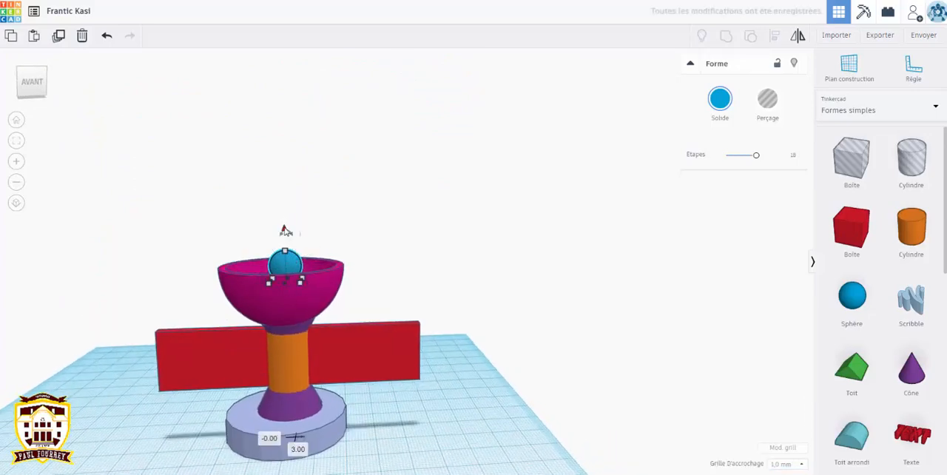
pyautogui.moveTo(286, 229); pyautogui.dragTo(284, 154)
pyautogui.click(448, 377)
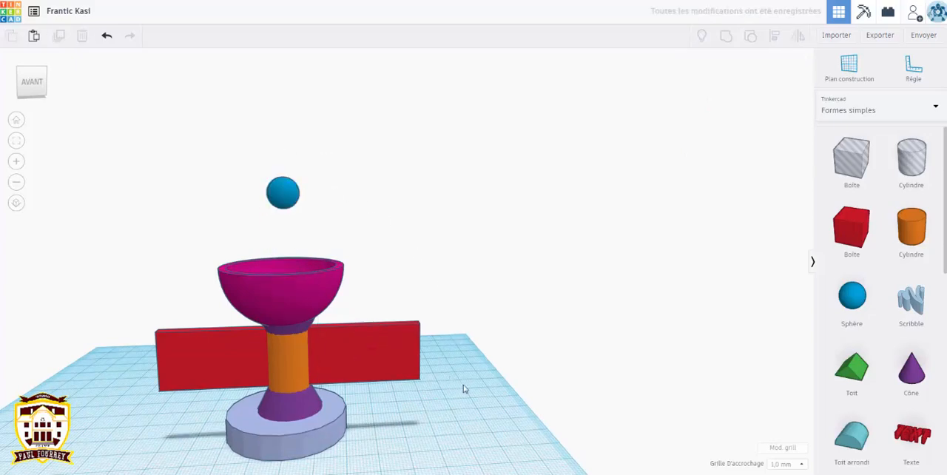
# Step: Add a tall, thin six-sided polygon prism, raise it above the bowl and tilt it toward the sphere
pyautogui.moveTo(464, 389); pyautogui.dragTo(437, 429, button='right')
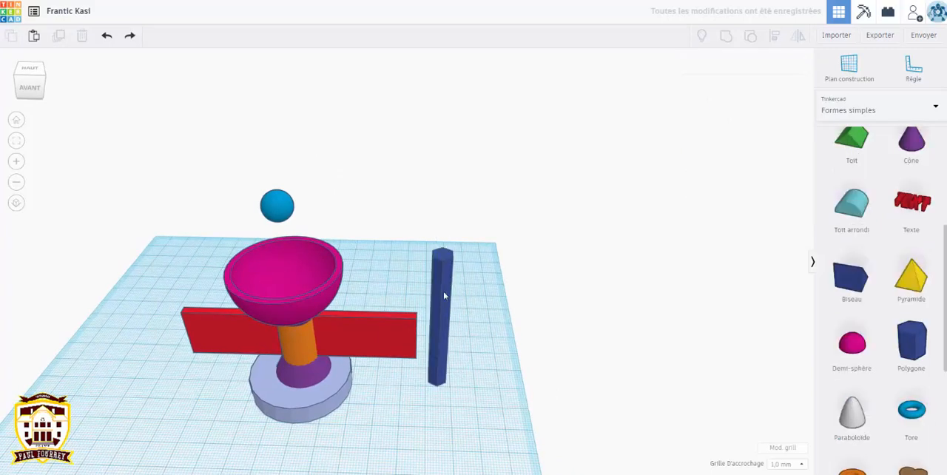
pyautogui.click(444, 282)
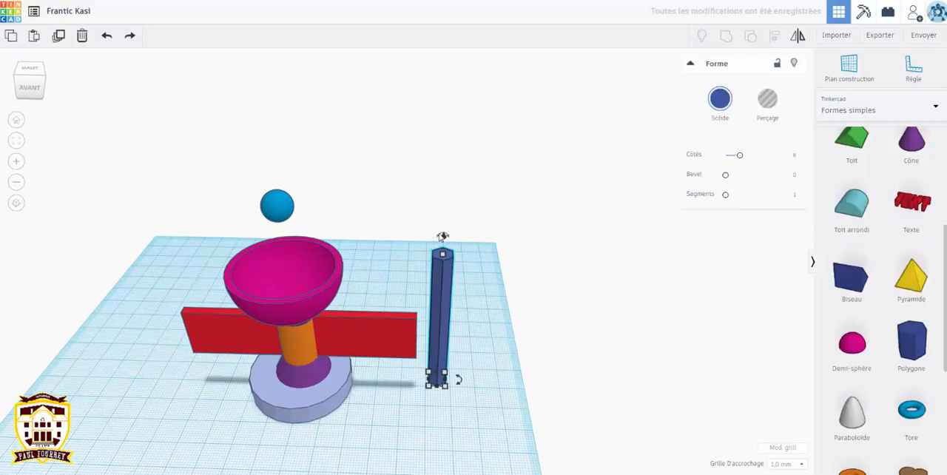
pyautogui.moveTo(441, 236); pyautogui.dragTo(440, 85)
pyautogui.moveTo(420, 235); pyautogui.dragTo(319, 243)
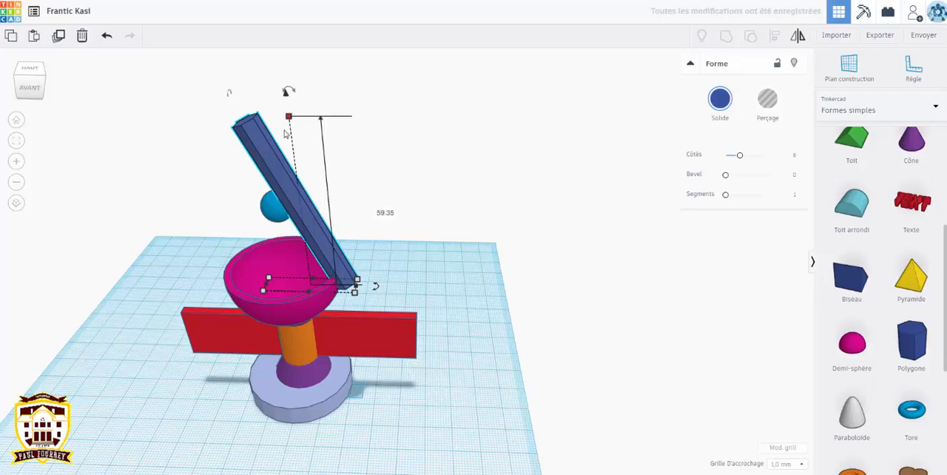
# Step: Shorten the tilted prism to a height of 35 mm and narrow its footprint so it leans from the bowl's rim to the sphere
pyautogui.moveTo(288, 120); pyautogui.dragTo(337, 198)
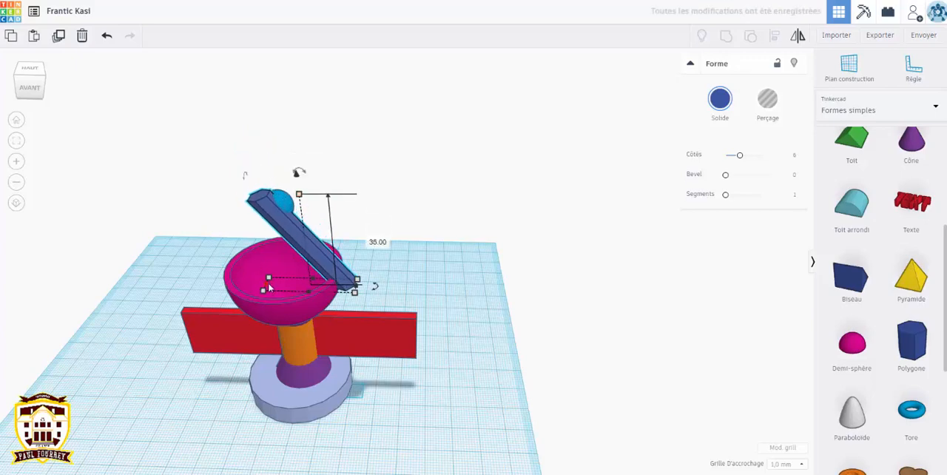
pyautogui.moveTo(274, 287); pyautogui.dragTo(290, 288)
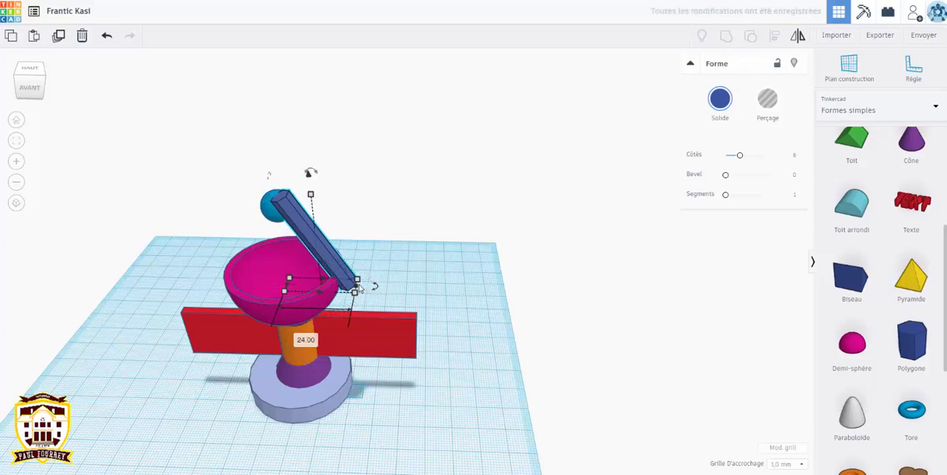
pyautogui.moveTo(359, 289); pyautogui.dragTo(345, 288)
# Step: Shift the tilted prism 4 mm sideways to line it up with the sphere and the middle of the bowl
pyautogui.moveTo(160, 269); pyautogui.dragTo(434, 257, button='right')
pyautogui.moveTo(434, 258); pyautogui.dragTo(421, 253)
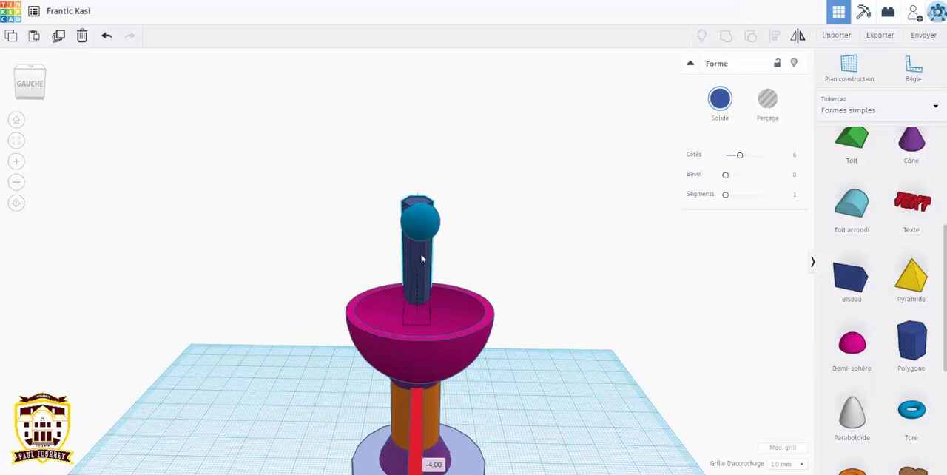
pyautogui.moveTo(578, 348); pyautogui.dragTo(336, 393, button='right')
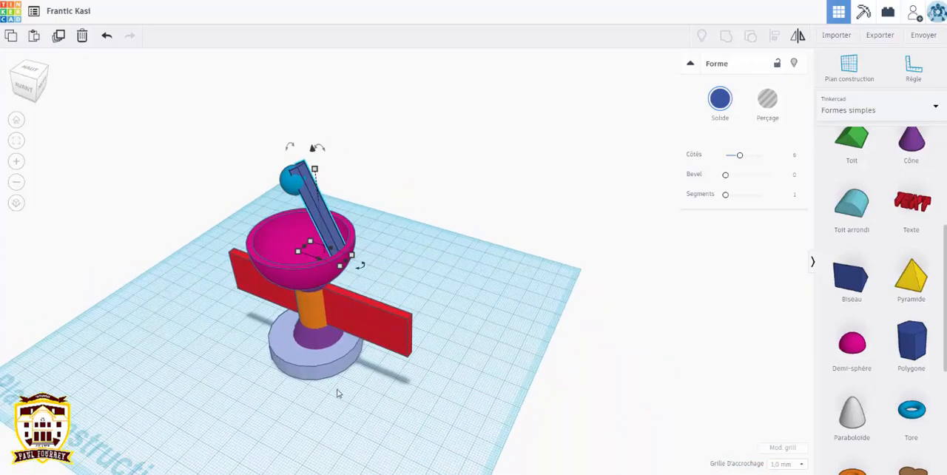